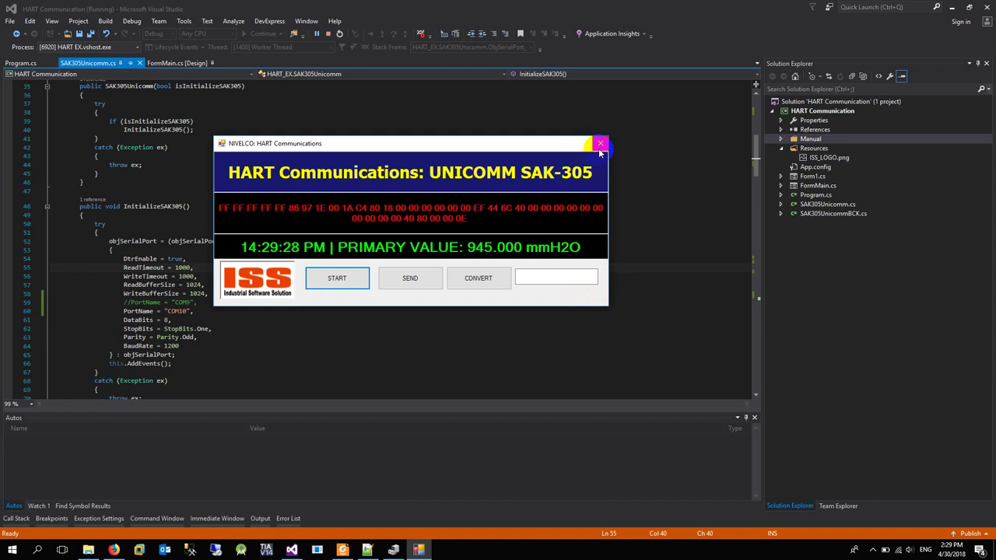
Close the running HART Communications program, bring up the FormMain design, and minimise Visual Studio.
click(599, 145)
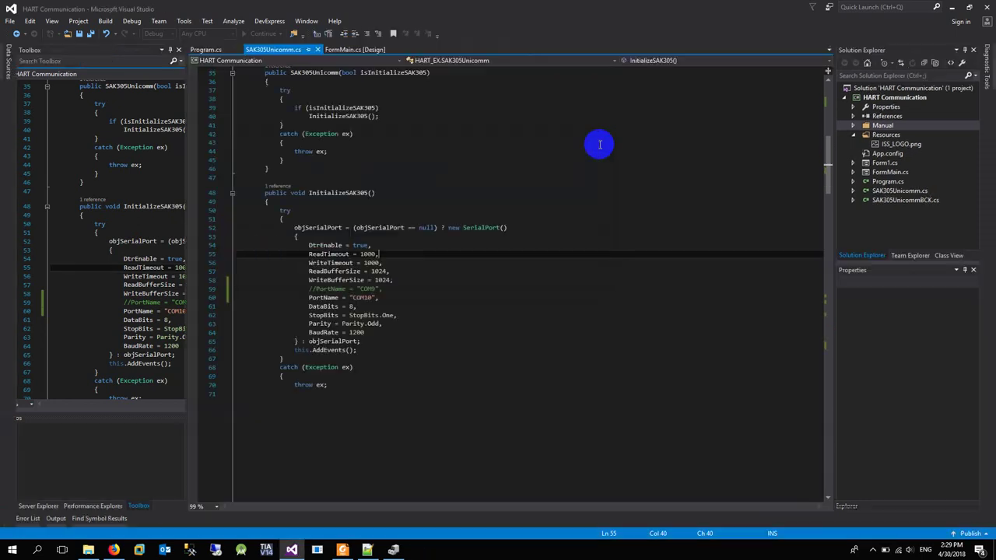
click(352, 50)
click(947, 6)
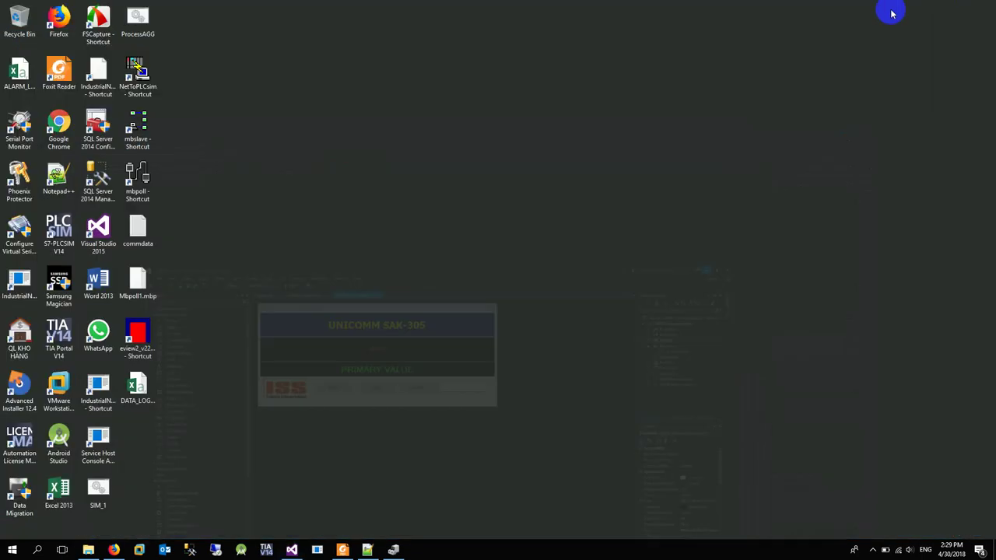
Launch EView, enable HOST PC, and add a network on COM10 for the Nivelco SAK-305 modem with an 800 msec timeout.
double_click(137, 336)
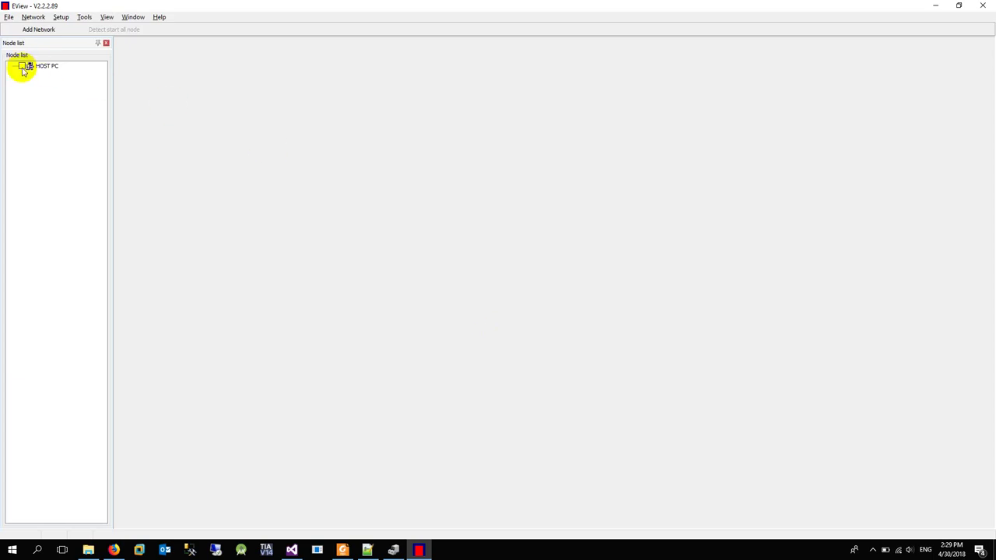
click(22, 69)
right_click(216, 77)
click(226, 82)
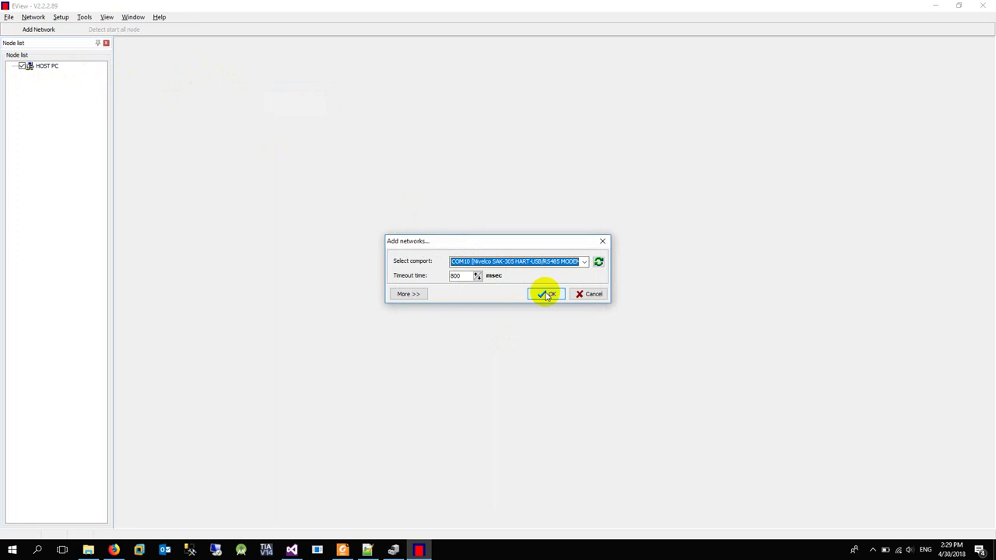
click(547, 294)
Detect the devices on the COM10 network and widen the Message and Time Stamp columns of the device list.
right_click(251, 97)
click(276, 109)
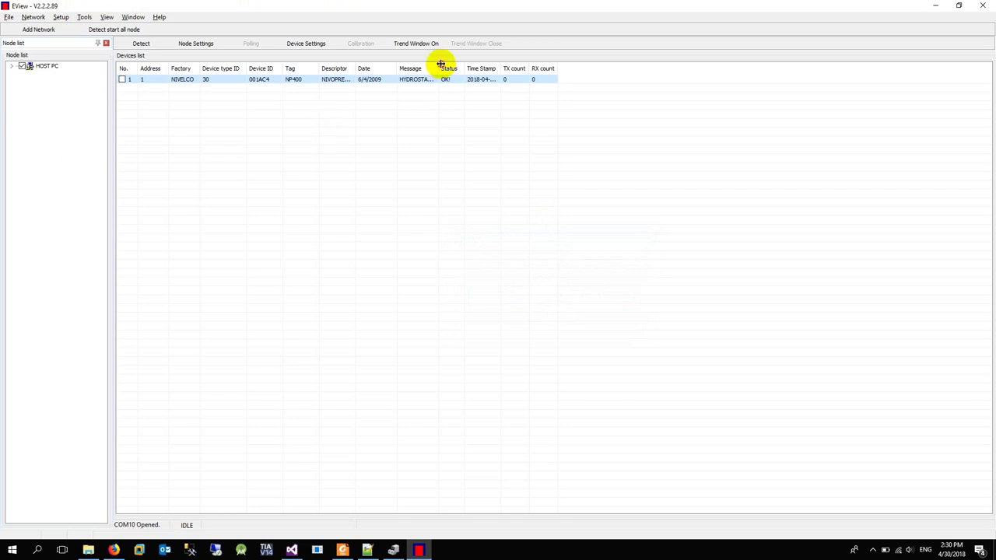
drag(439, 68, 524, 70)
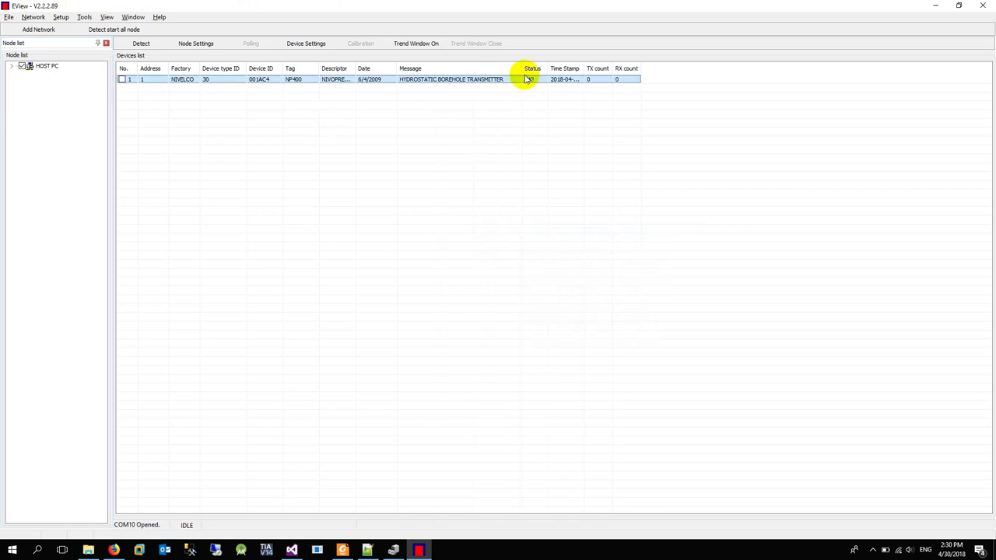
drag(586, 64, 647, 68)
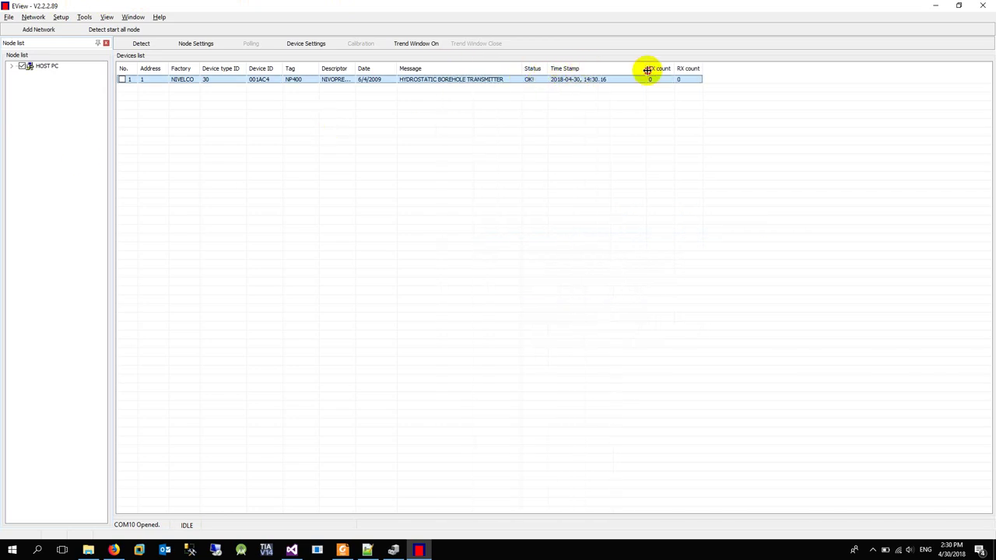
Start polling the NP400 device and show the device info in its measurement window.
click(122, 79)
click(249, 45)
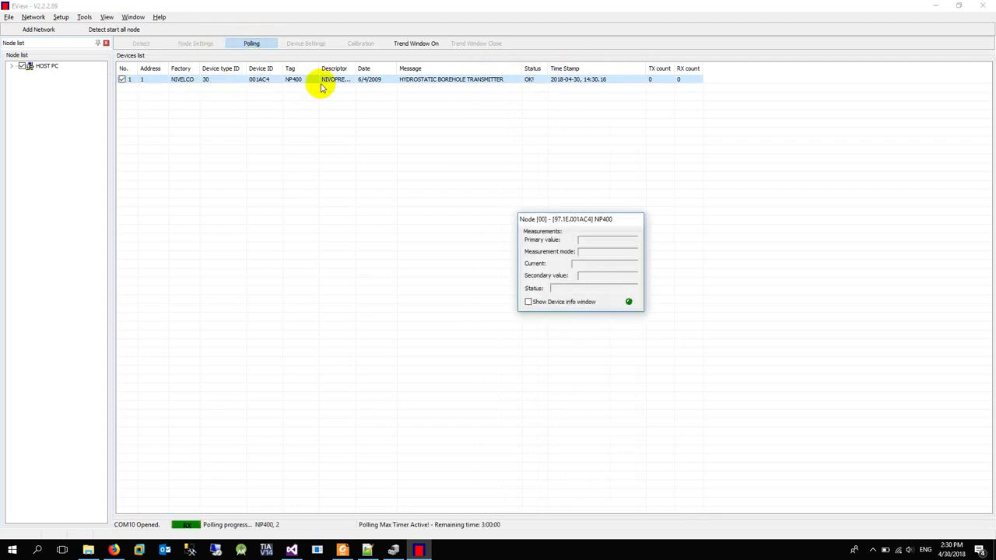
click(529, 302)
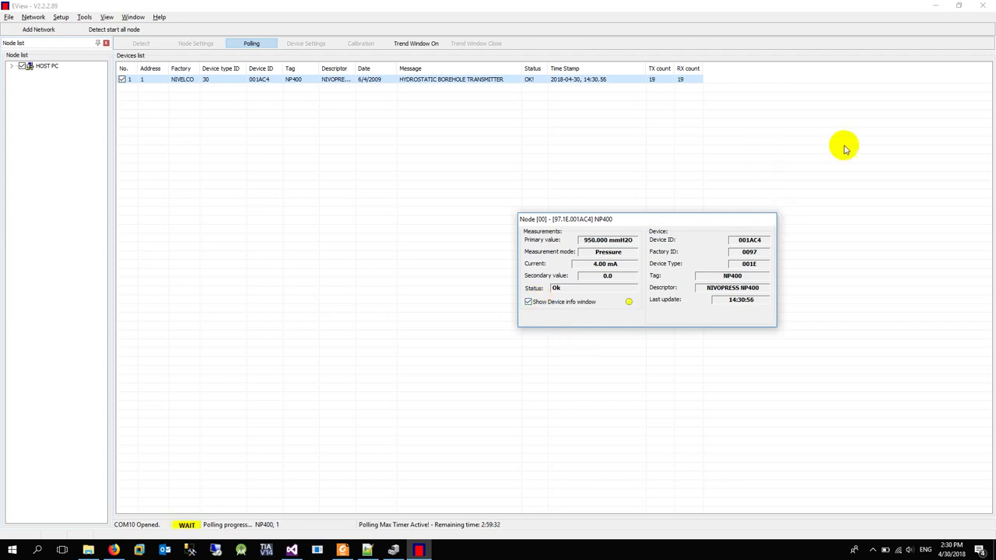
Close EView, switch to Visual Studio, and run the HART Communications project to read the primary value, closing the program when done.
click(987, 6)
click(291, 550)
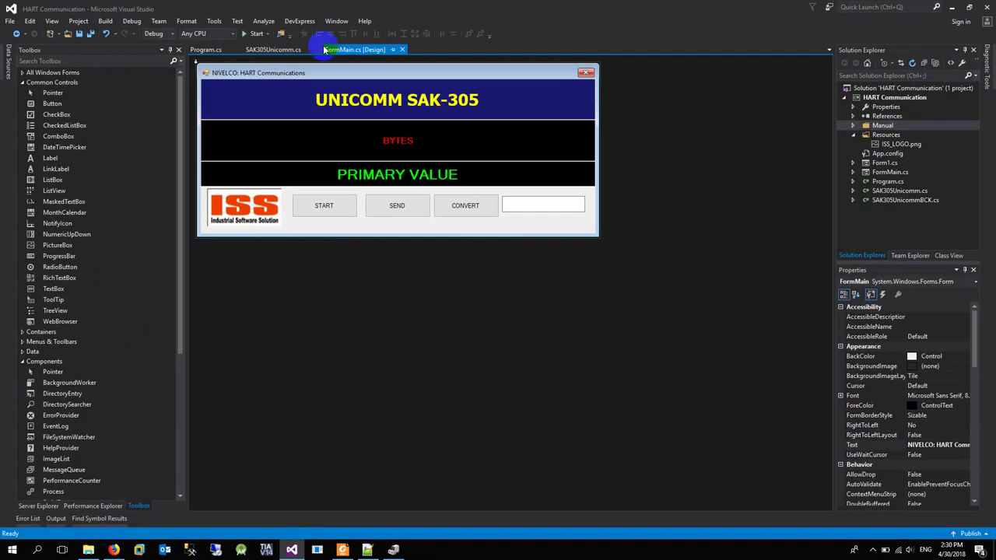
click(257, 33)
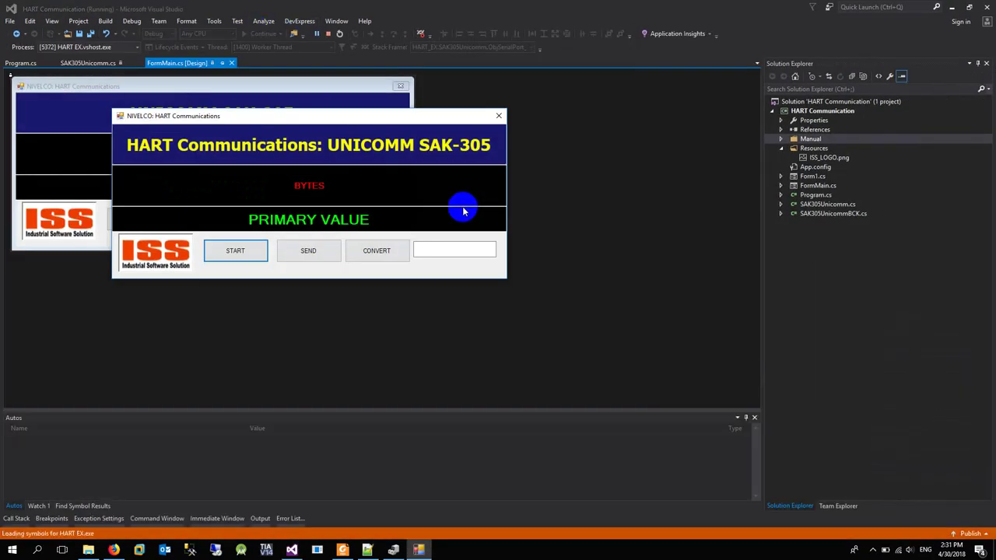
click(244, 248)
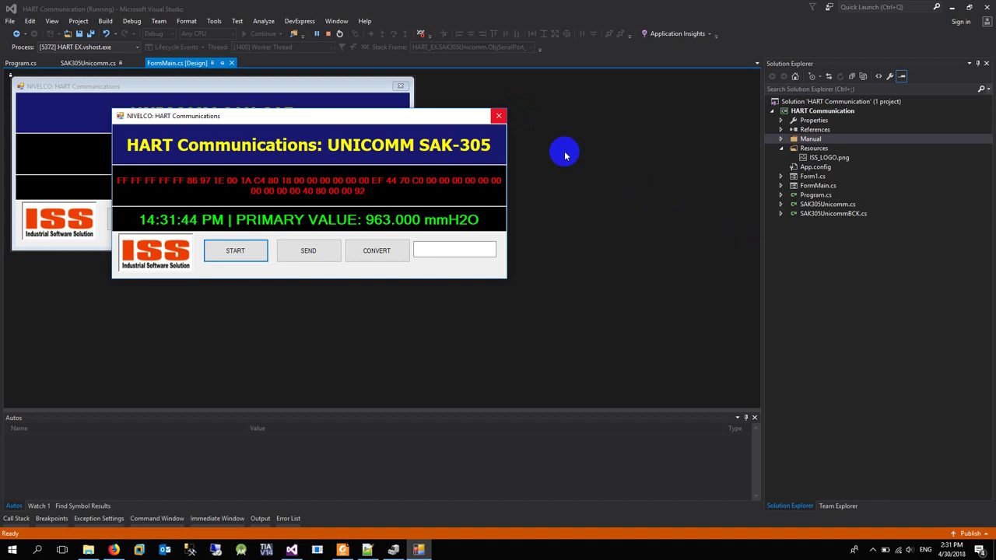
click(502, 116)
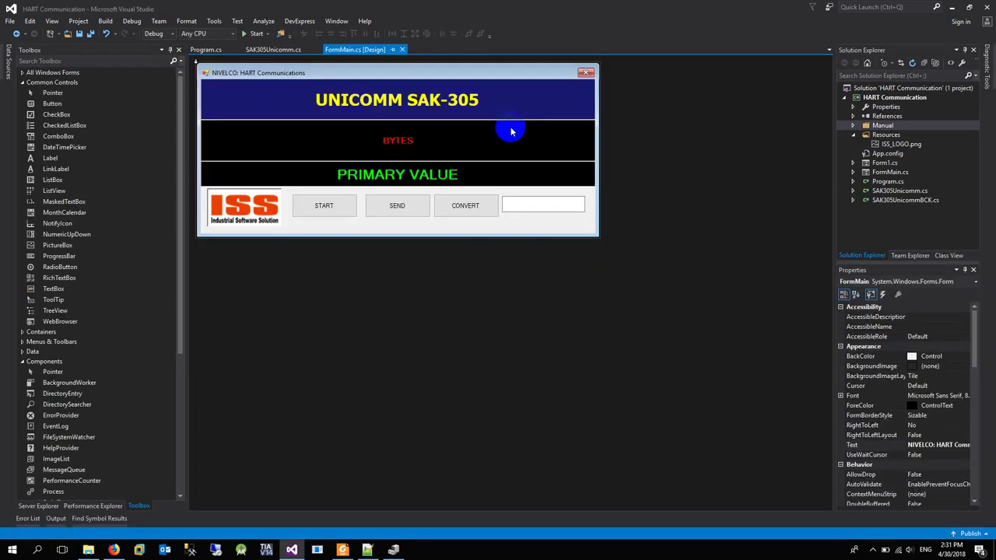
Reopen EView from the desktop and add the COM10 Nivelco SAK-305 modem network again.
key(super+d)
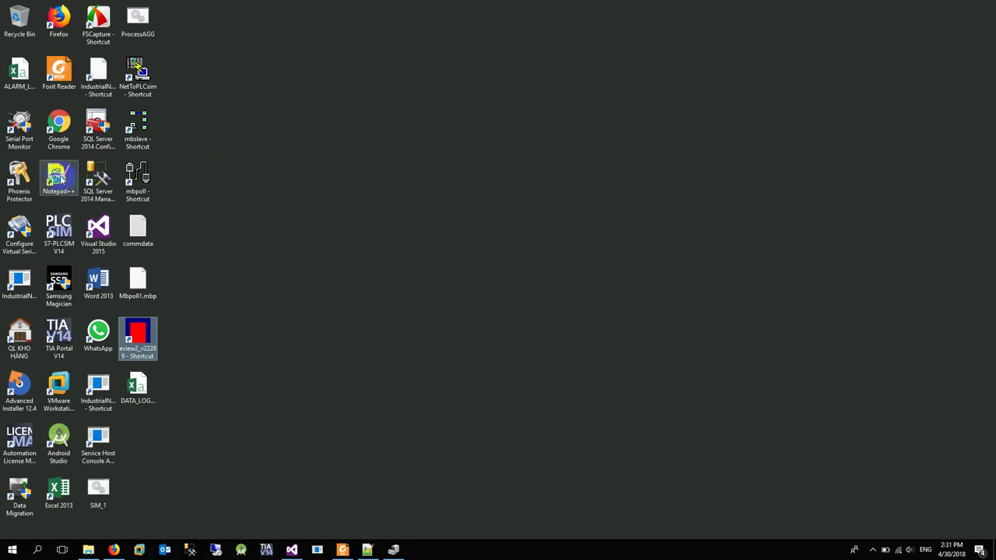
double_click(138, 336)
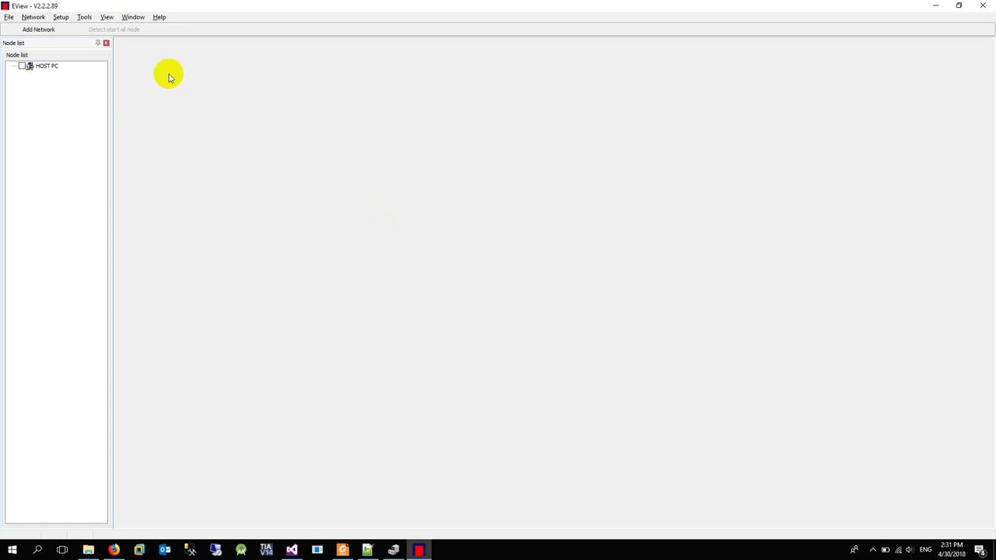
right_click(216, 72)
click(235, 79)
click(532, 294)
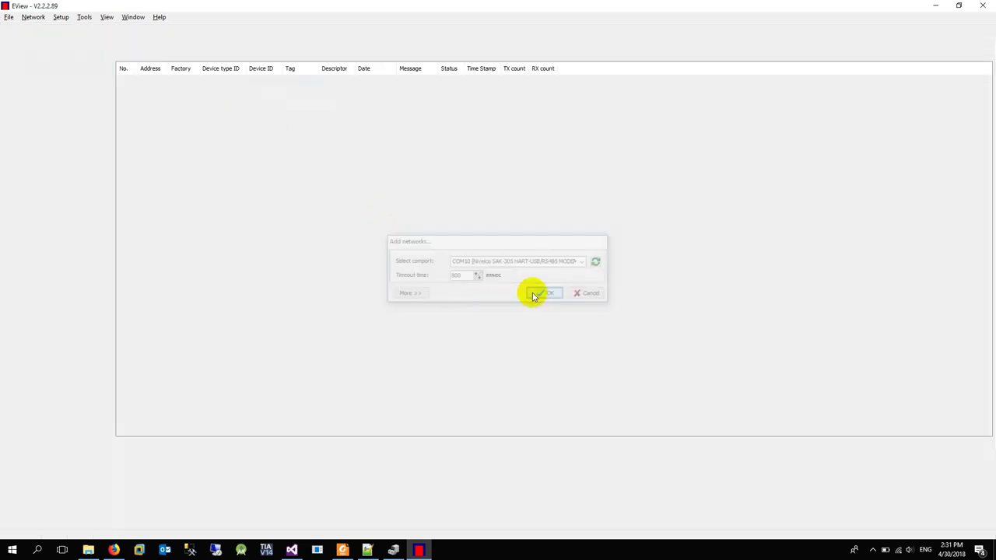
Detect the connected device, then poll the NP400 with its device info window shown.
right_click(165, 83)
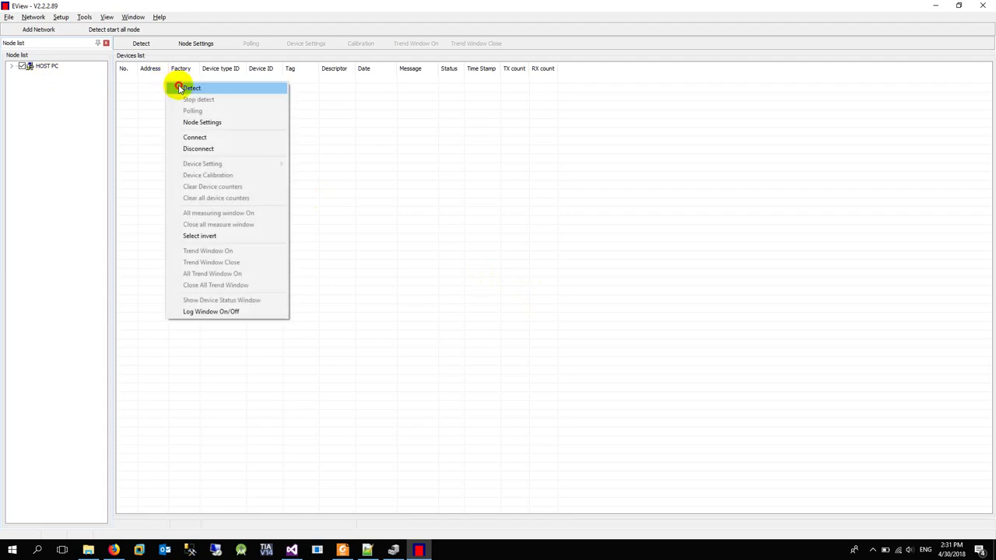
click(177, 86)
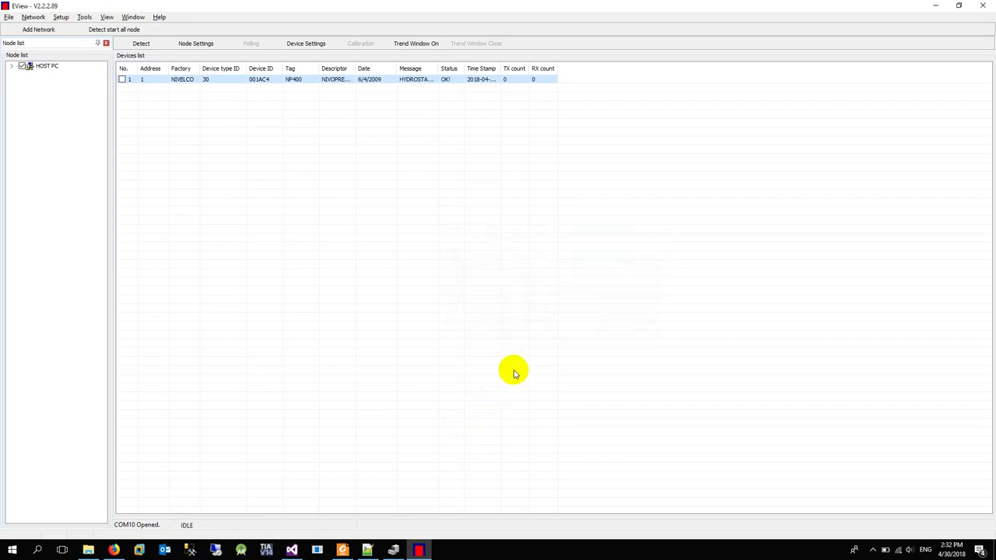
click(122, 79)
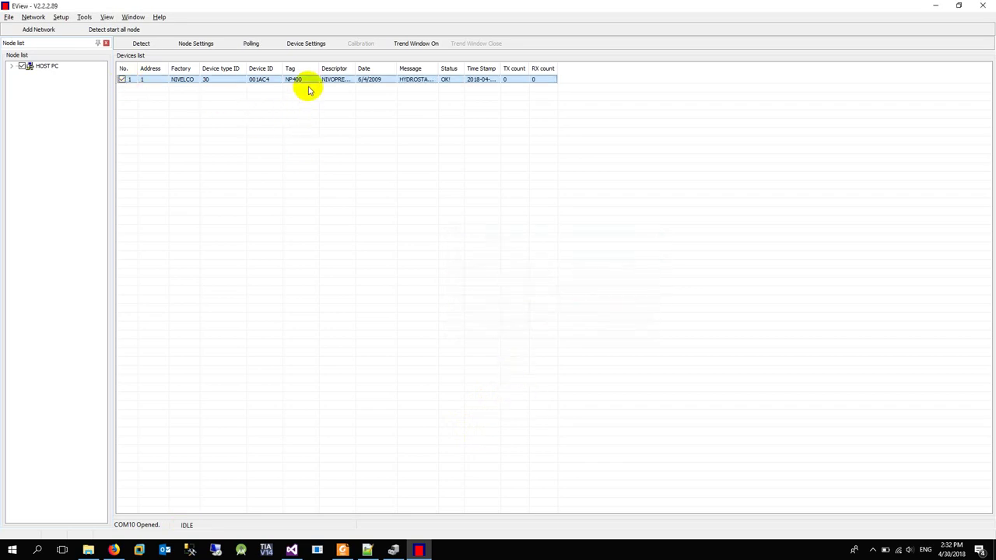
click(252, 43)
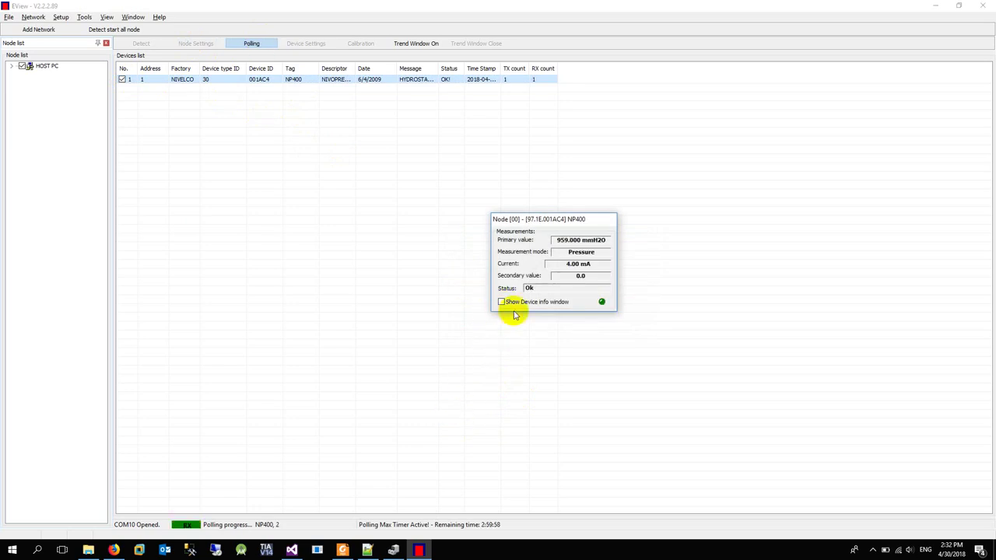
click(514, 303)
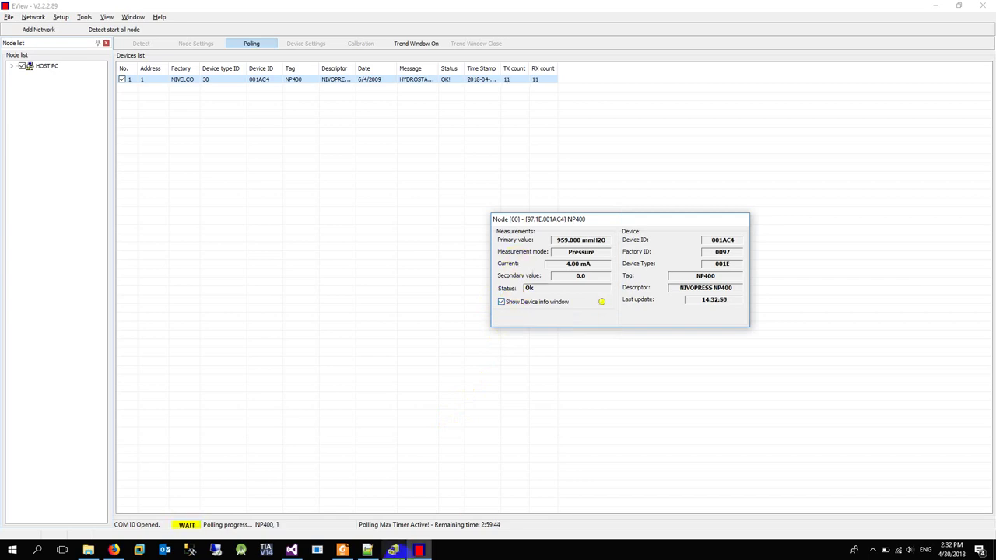
Switch to Foxit Reader and look through the SAK-305 manual's dimensions, wiring examples and LED operation tables.
click(342, 550)
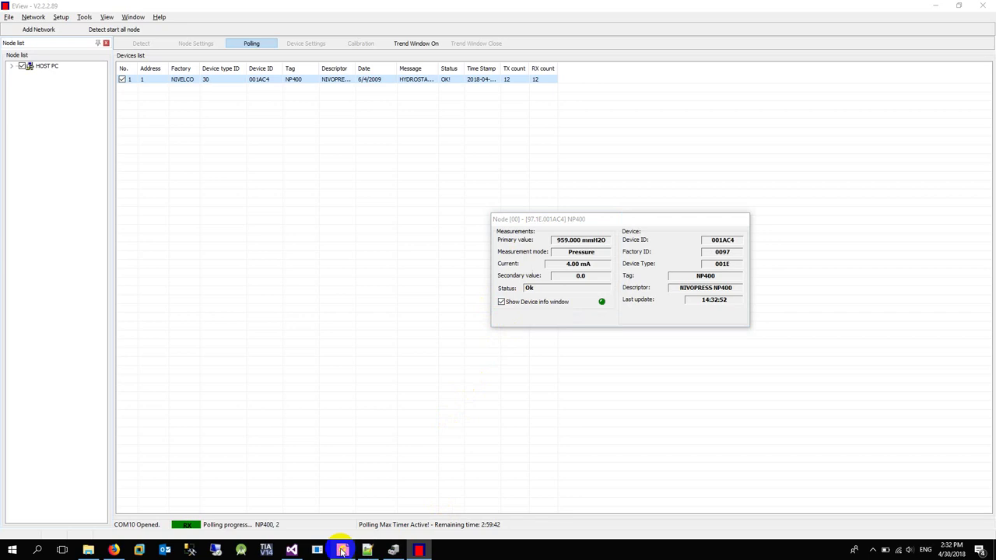
scroll(720, 330, up, 15)
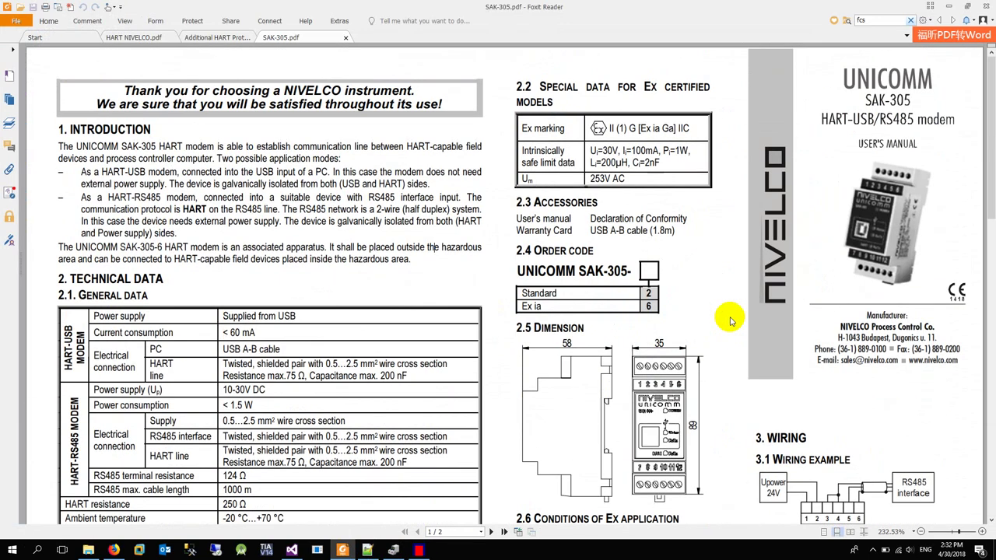
click(649, 433)
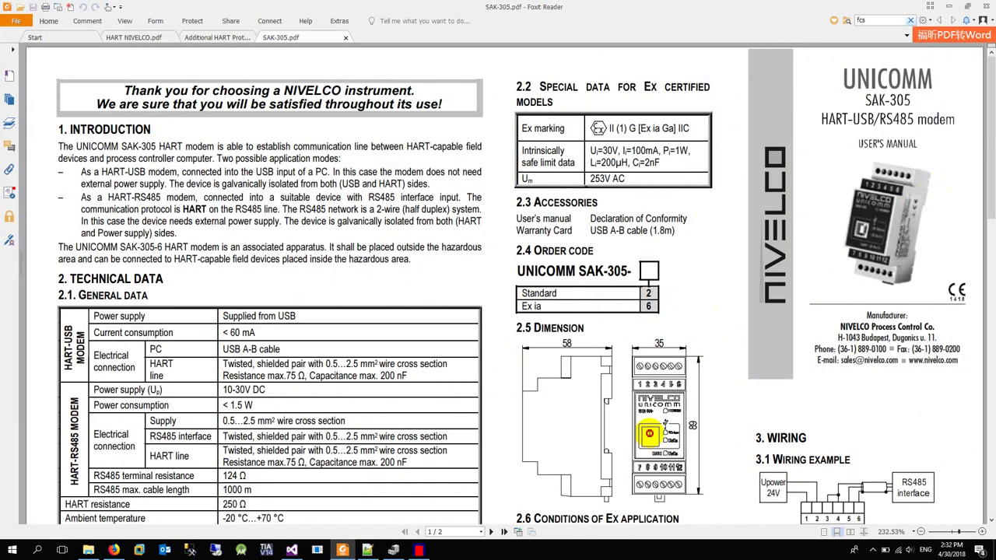
scroll(652, 435, down, 5)
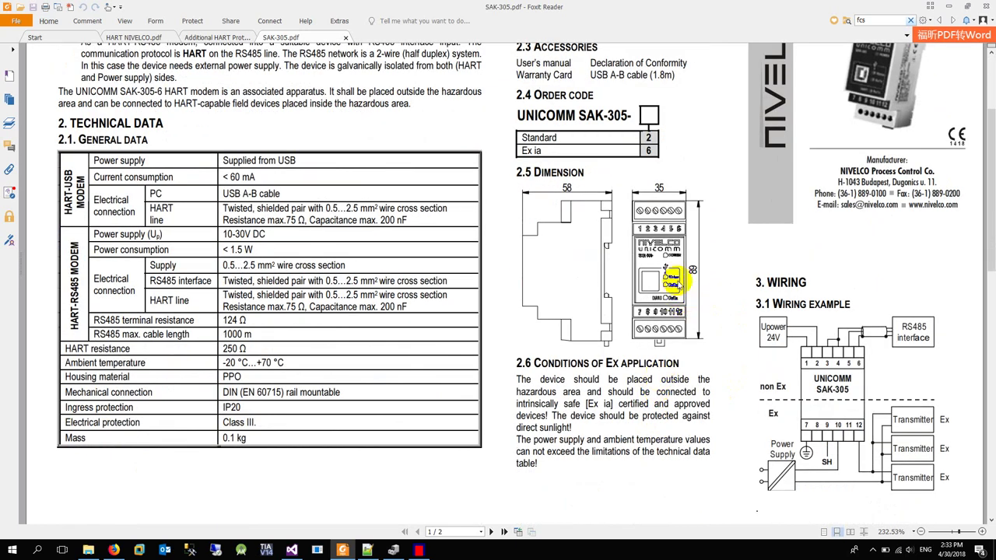
scroll(665, 268, down, 10)
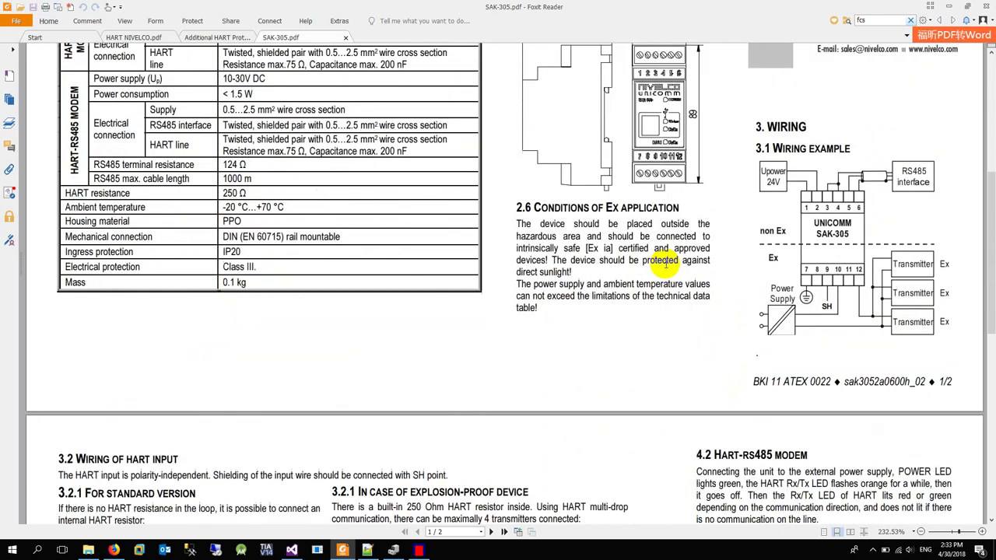
scroll(665, 267, down, 1)
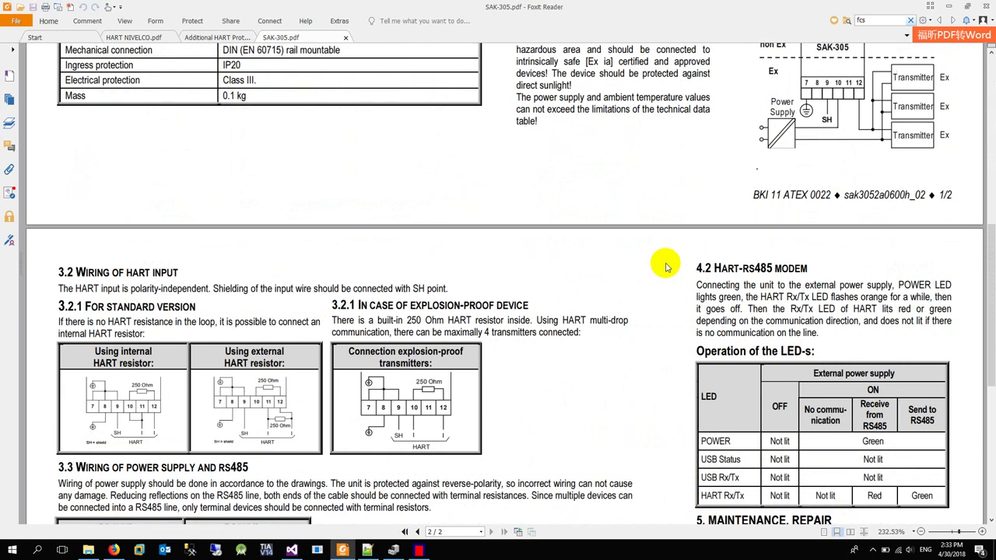
scroll(666, 267, down, 5)
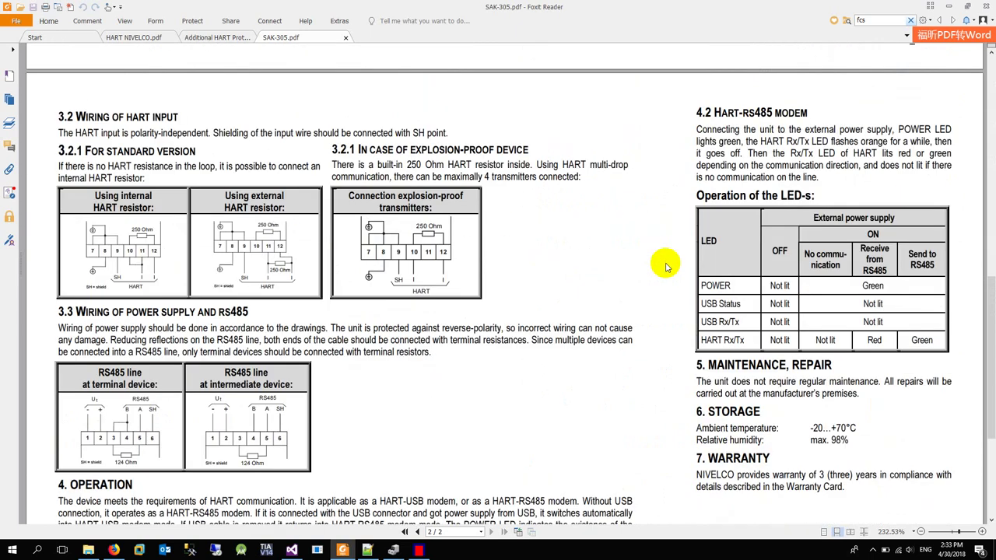
scroll(667, 267, down, 7)
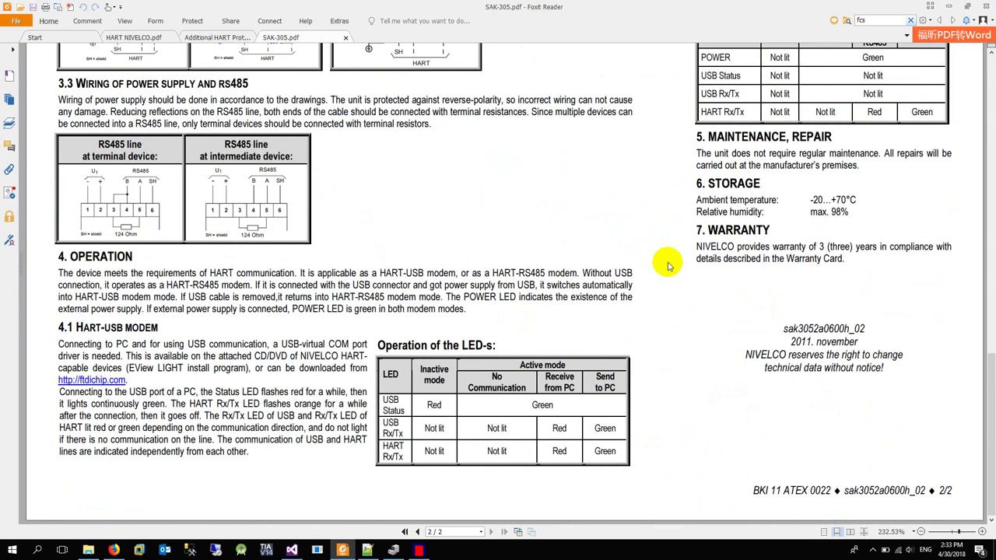
scroll(667, 266, up, 15)
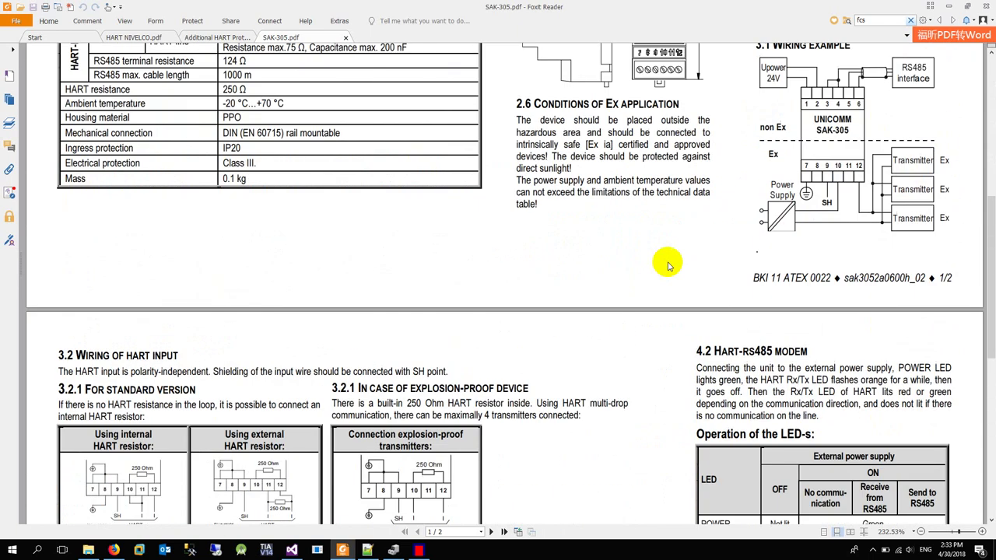
scroll(667, 266, up, 5)
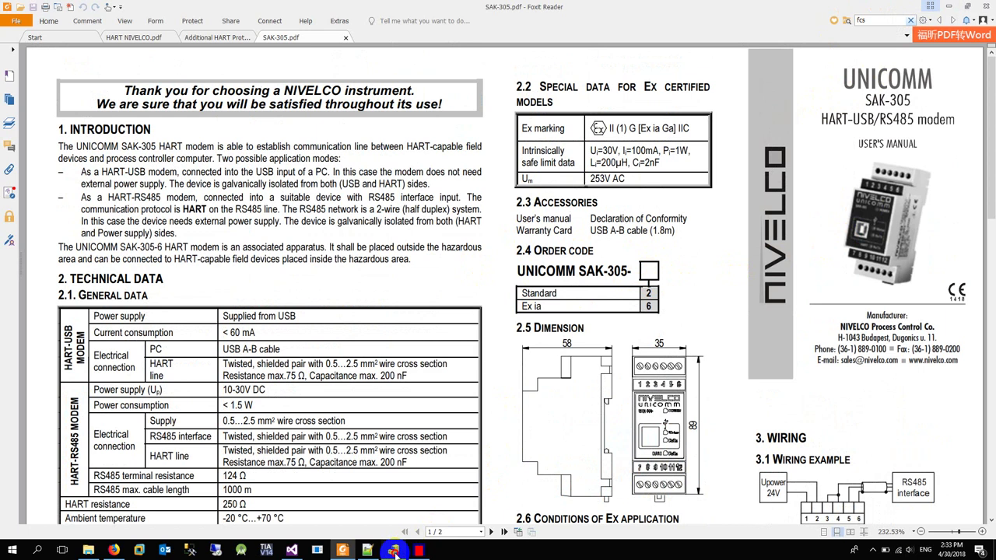
Switch to Device Manager and select USB Serial Port (COM10) to check the modem's port.
key(alt+Tab)
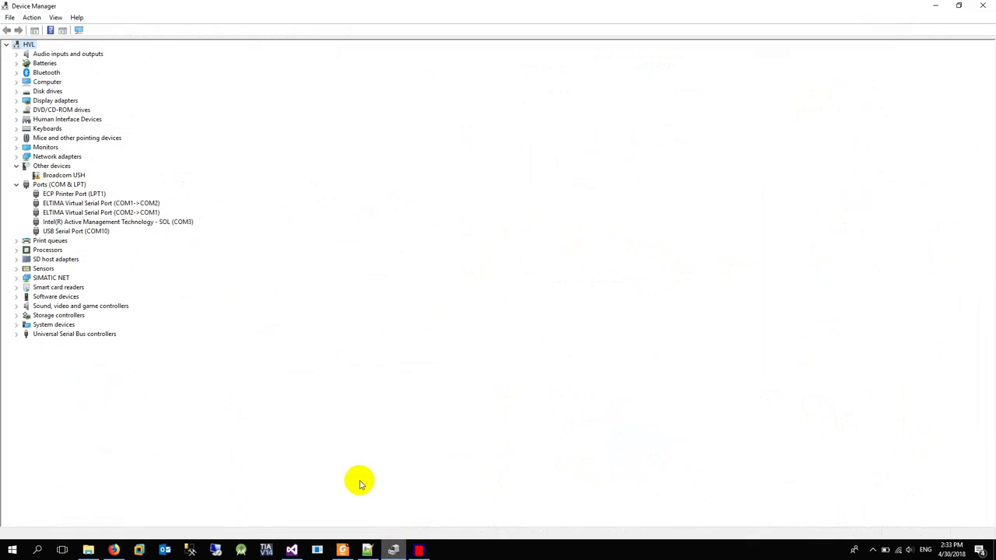
click(100, 232)
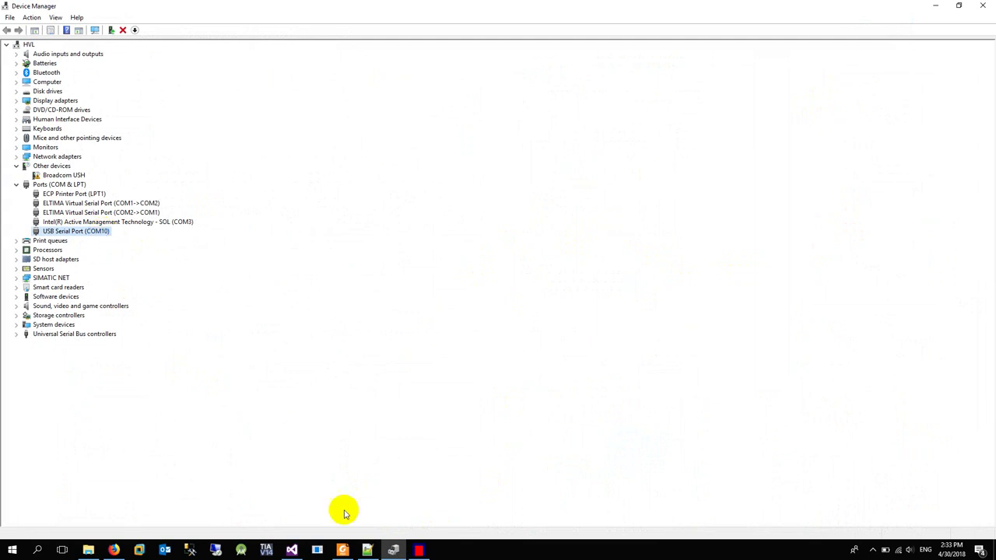
Switch to Notepad++, bring its window fully into view, and create a blank document.
click(367, 550)
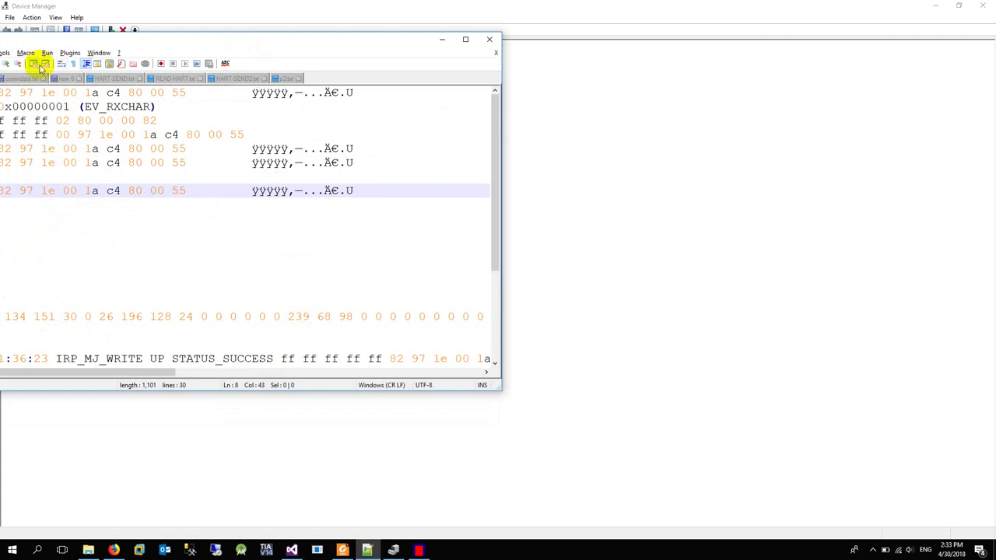
drag(119, 42, 130, 57)
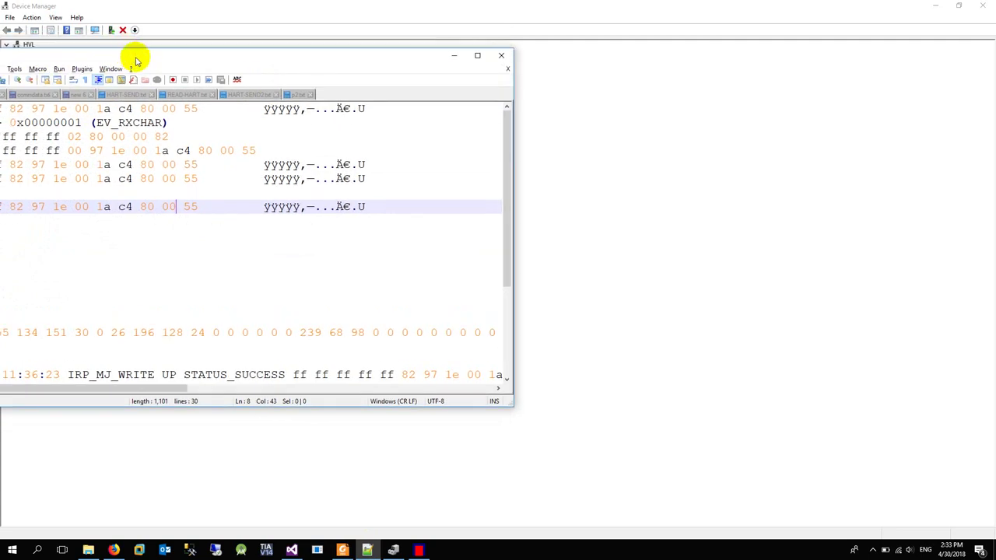
click(300, 94)
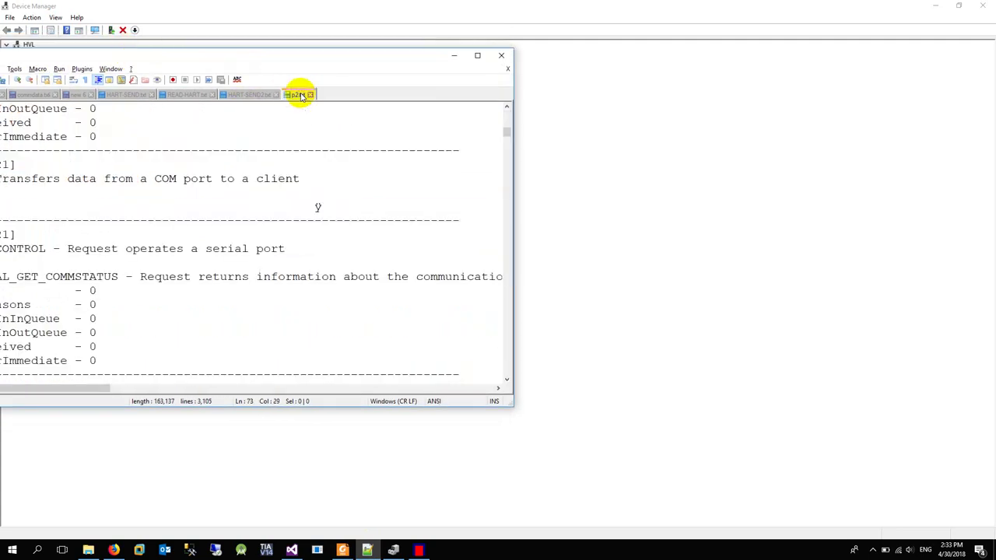
drag(133, 55, 360, 109)
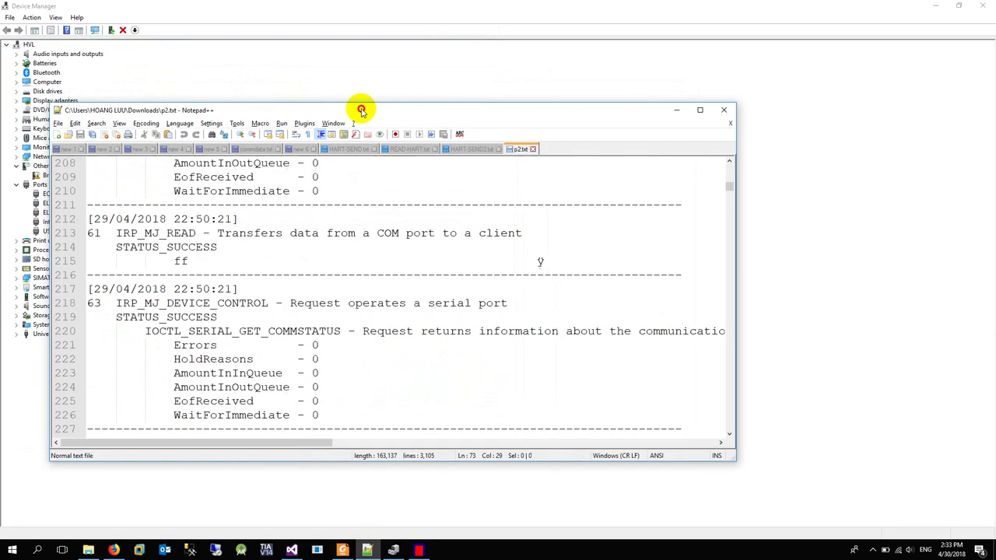
click(63, 135)
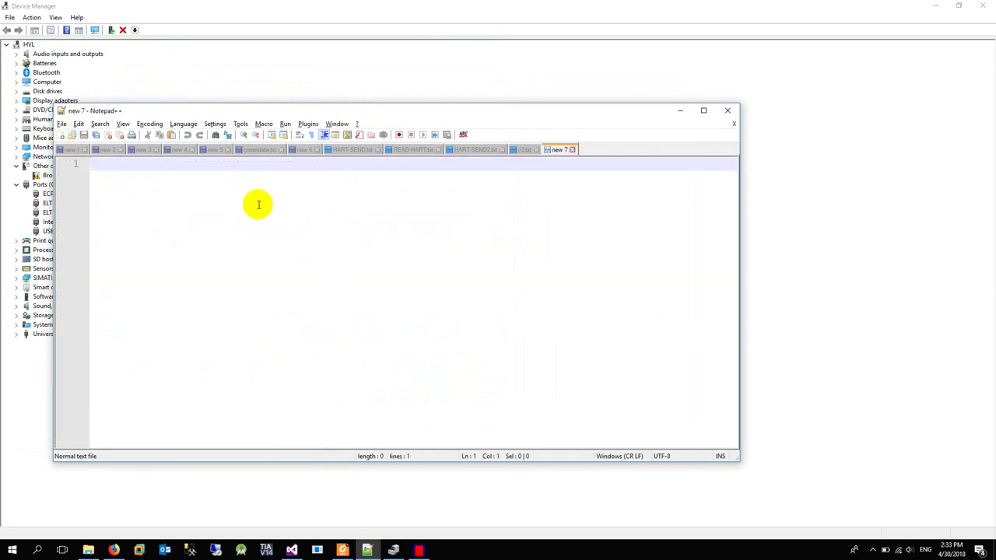
Switch to Foxit Reader and examine the RS485 line wiring diagrams in section 3.3 of the SAK-305 manual.
click(343, 549)
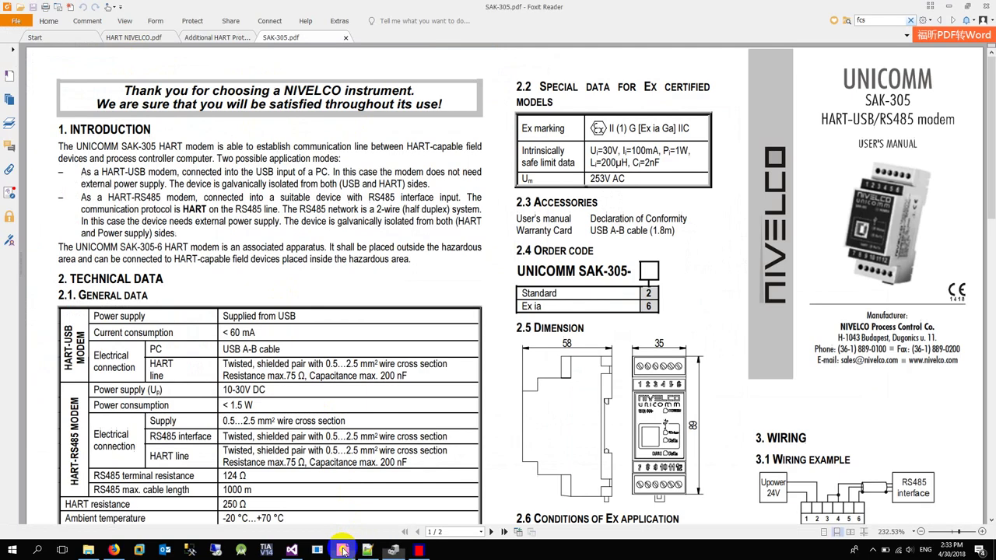
scroll(467, 397, down, 10)
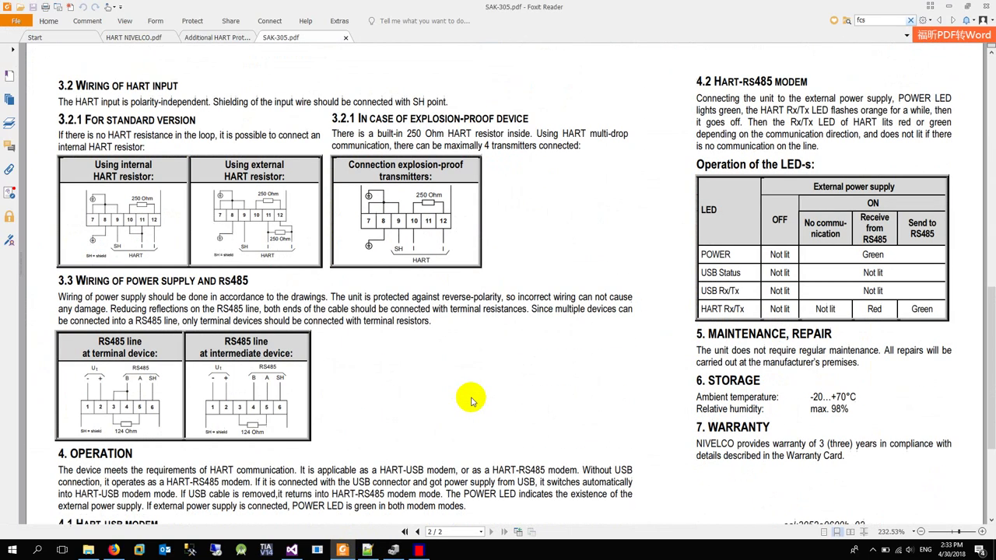
drag(209, 352, 310, 348)
click(354, 381)
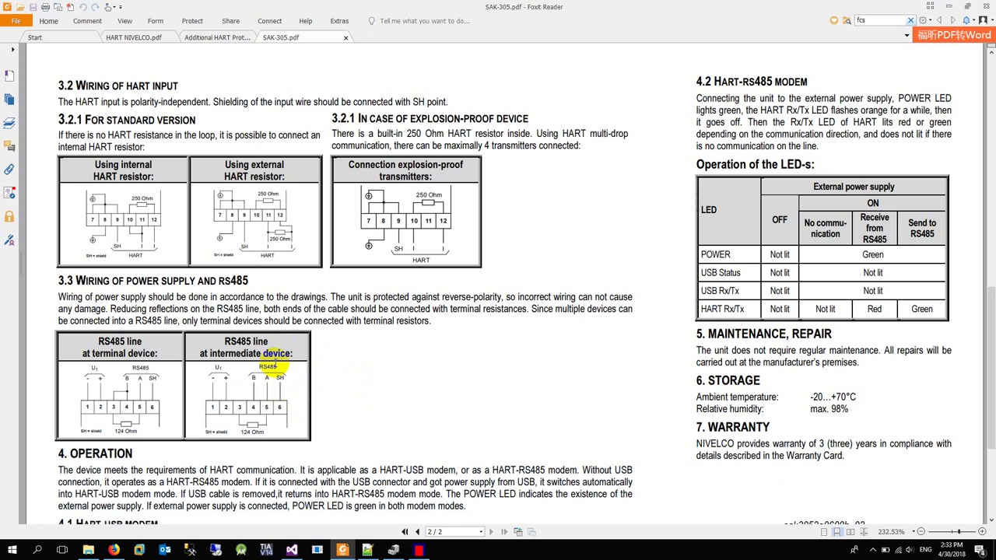
Switch to Device Manager and select USB Serial Port (COM9) under Ports (COM & LPT).
click(393, 550)
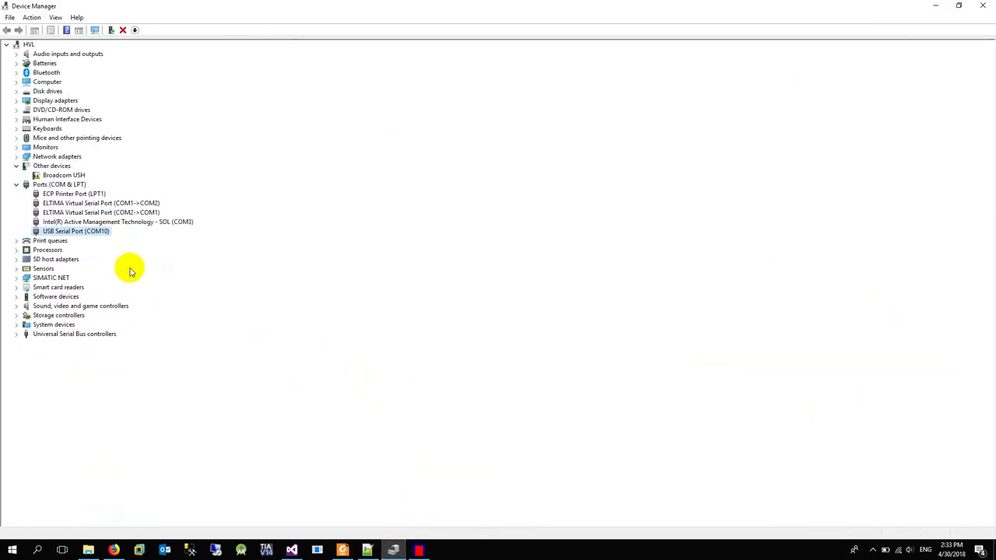
click(70, 185)
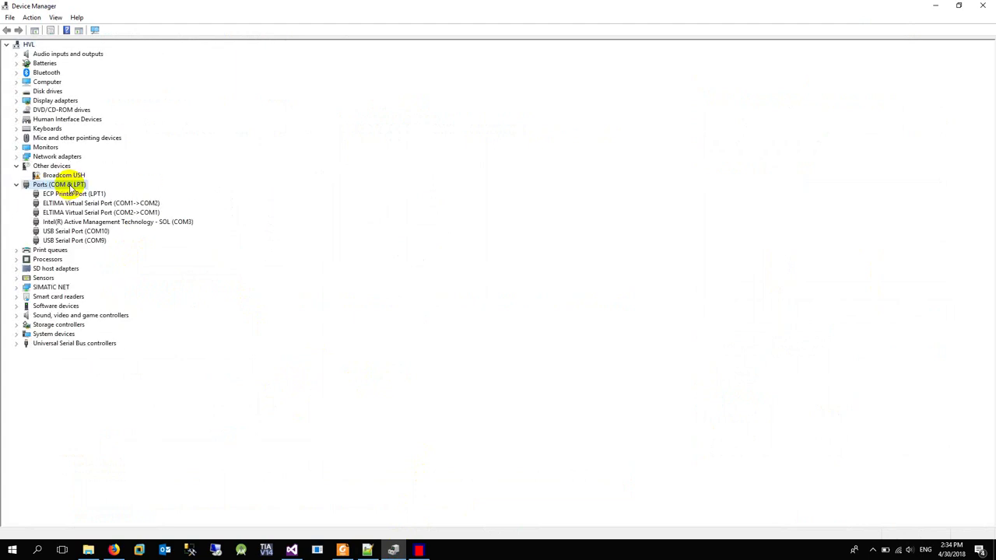
click(100, 244)
Switch to Notepad++ and write the note "COM9: RS232<=>RS485" in the blank document.
click(367, 550)
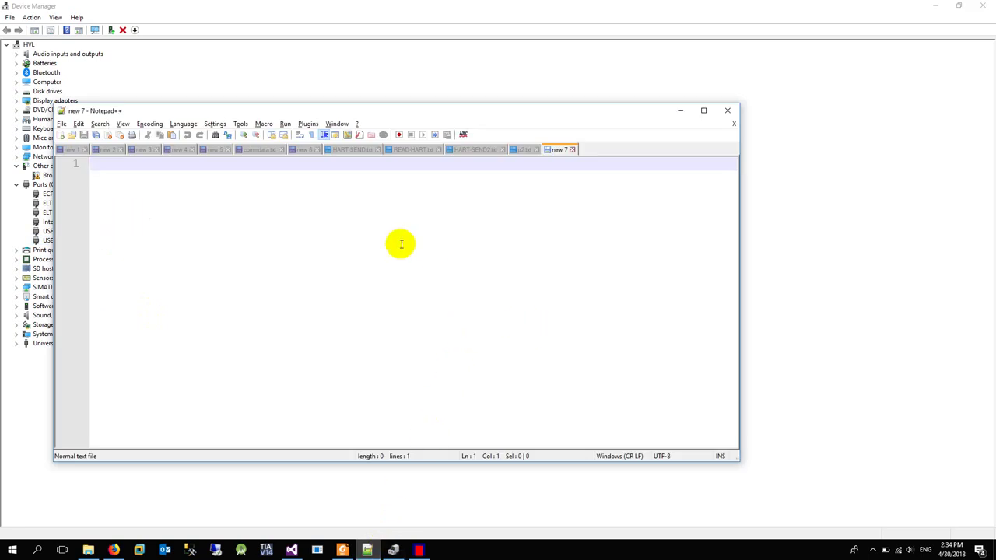
text(COM9: RS)
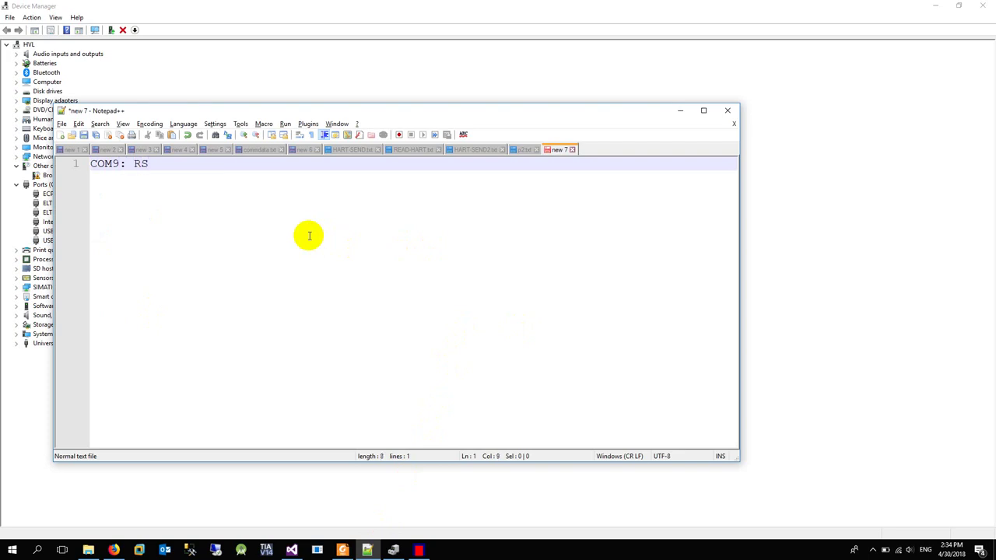
text(23)
key(BackSpace)
key(BackSpace)
key(BackSpace)
text(48)
key(BackSpace)
key(BackSpace)
text(232<=>RS485)
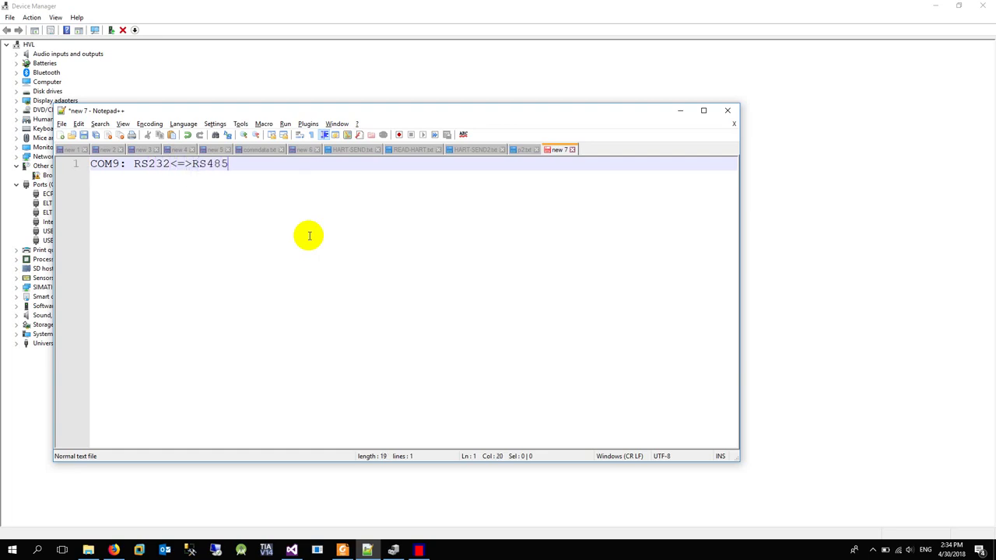
Switch to EView and close it while the NP400 is being polled.
click(476, 74)
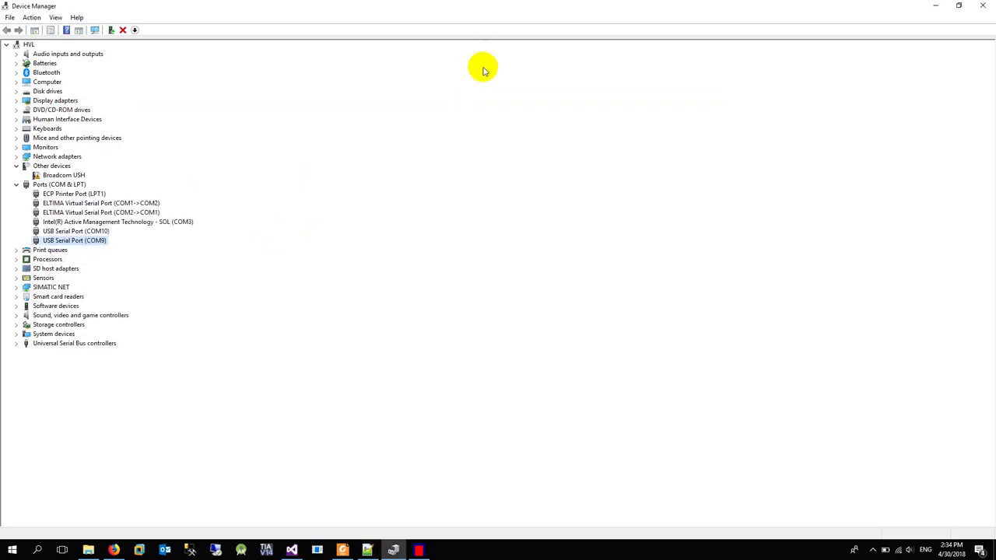
click(419, 547)
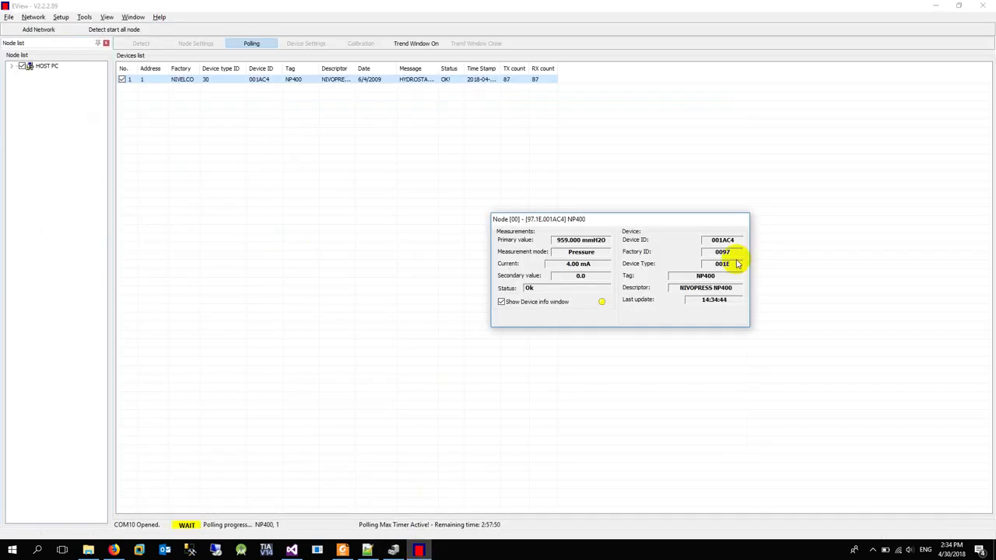
click(985, 6)
Switch to Visual Studio and, in InitializeSAK305 of SAK305Unicomm.cs, comment out the COM10 PortName line and uncomment the COM9 one.
click(291, 550)
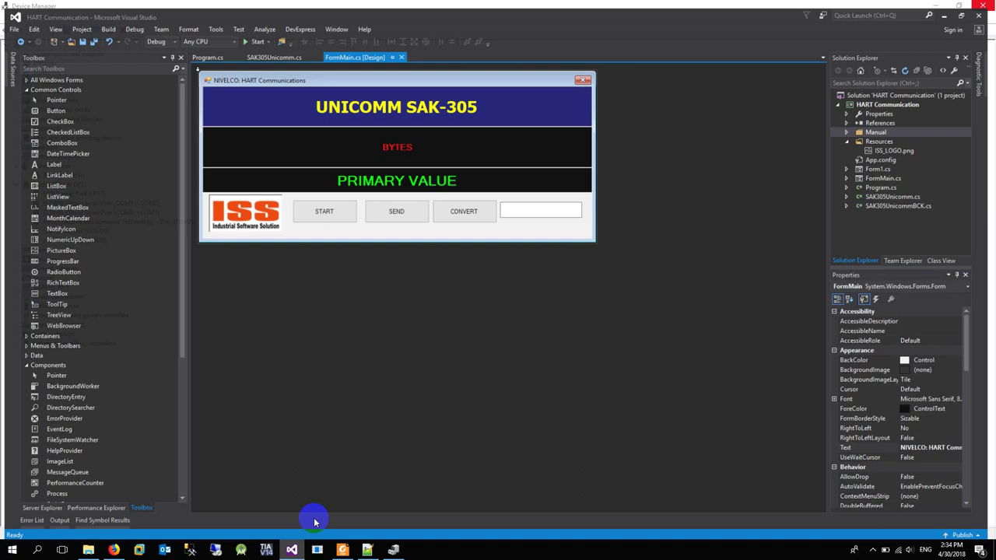
click(344, 153)
click(273, 49)
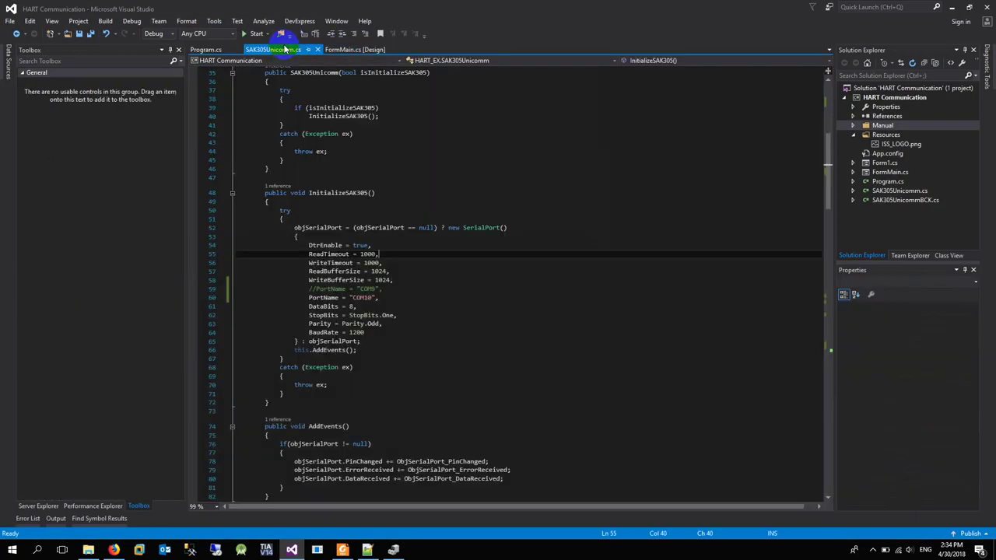
click(350, 307)
drag(379, 297, 241, 297)
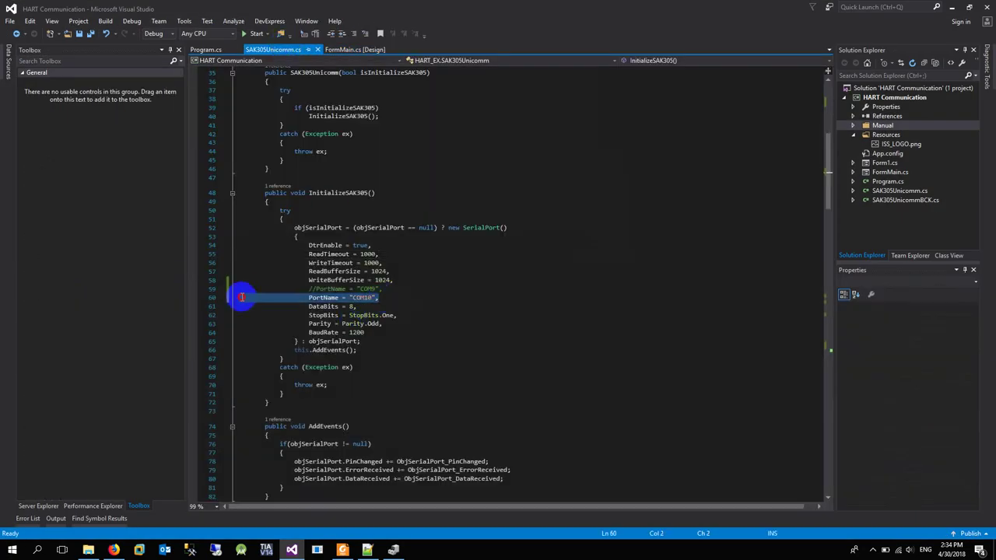
click(358, 34)
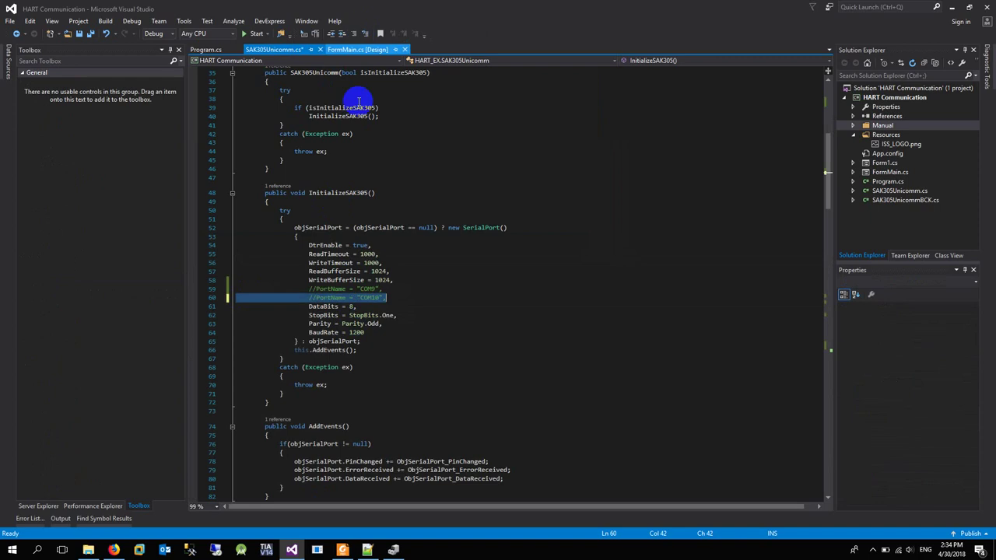
drag(404, 289, 264, 289)
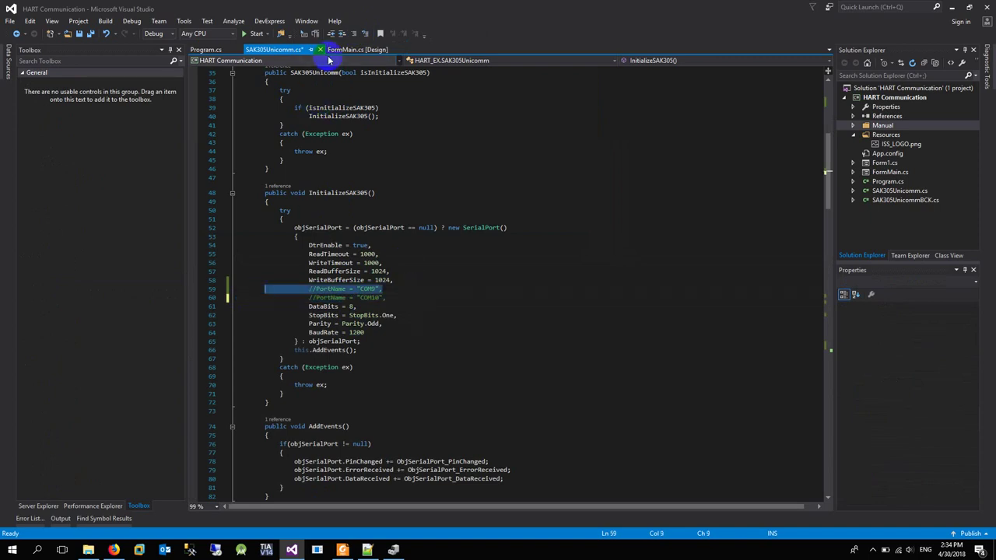
click(363, 33)
Run the HART Communication program on COM9, check the port in Device Manager, then close the program and return to the code.
click(253, 33)
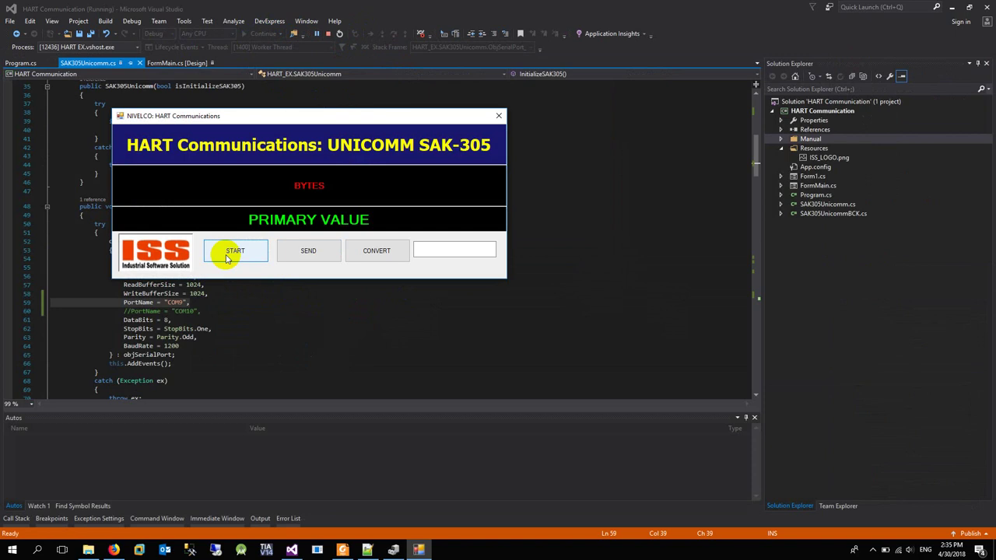
click(393, 550)
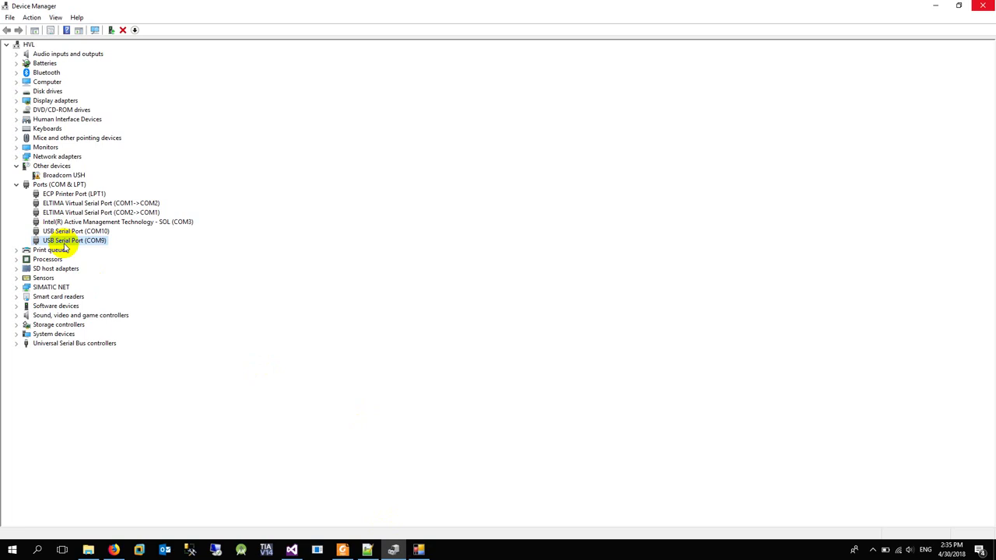
click(419, 550)
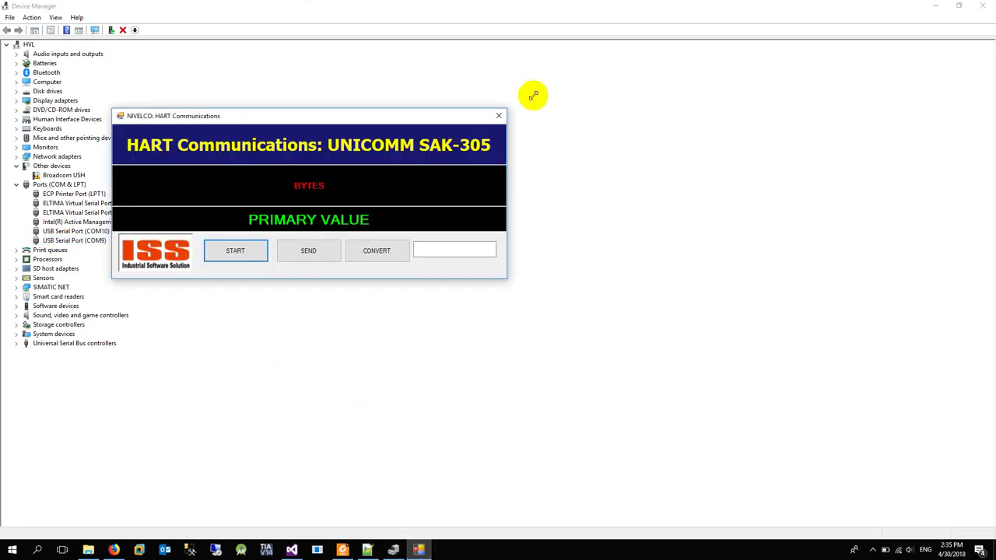
click(499, 116)
key(alt+Tab)
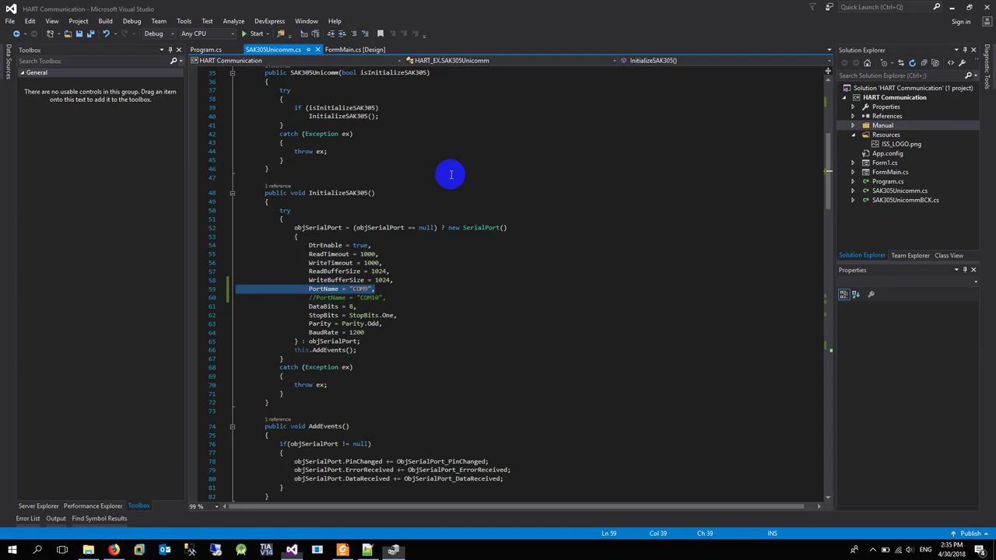
Reopen EView from the desktop, add a network on COM9 [\Device\VCP], and try to detect a device on it.
key(super+d)
double_click(137, 331)
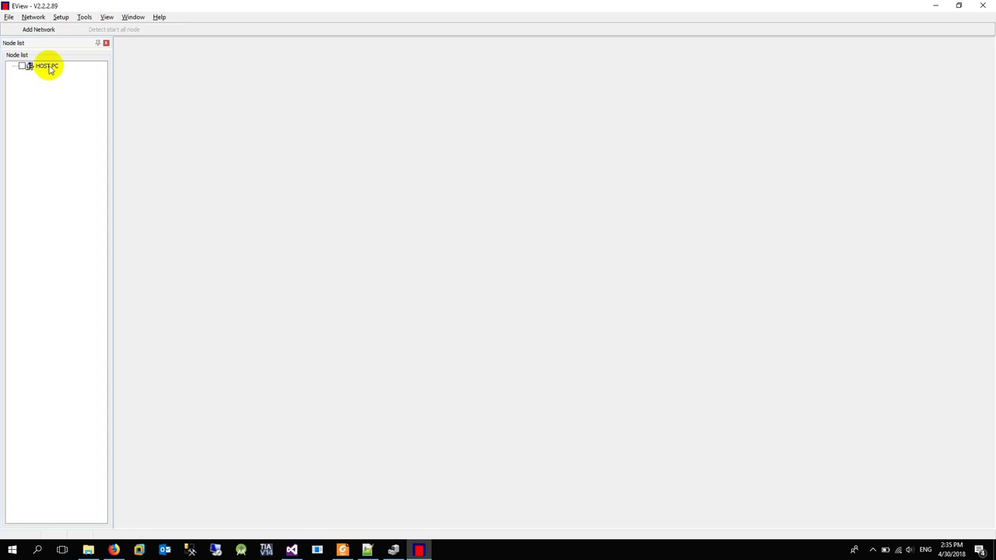
click(43, 65)
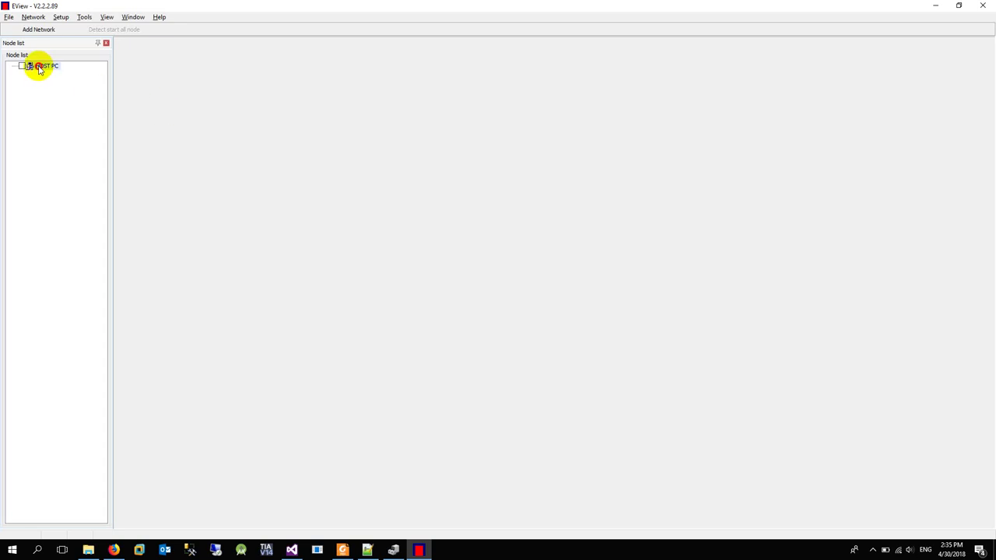
right_click(201, 86)
click(217, 88)
click(490, 263)
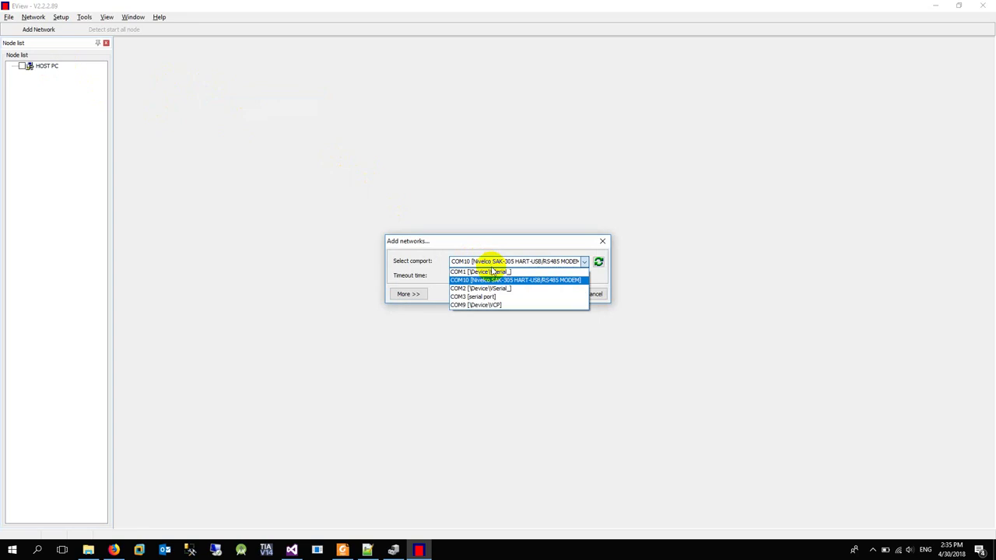
click(490, 304)
click(542, 295)
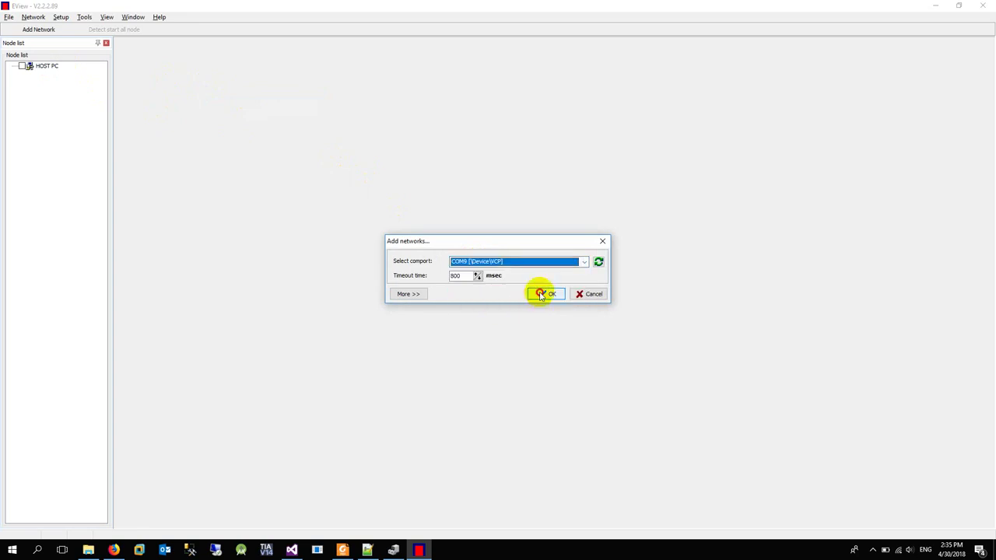
right_click(191, 92)
click(233, 101)
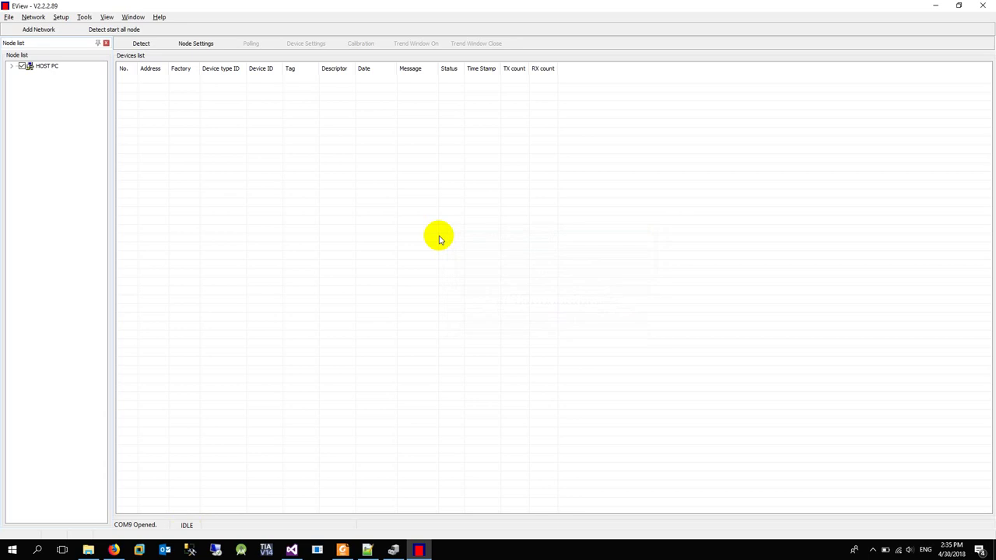
Switch to Notepad++ and add the line "No Detect" below the COM9 note.
click(367, 551)
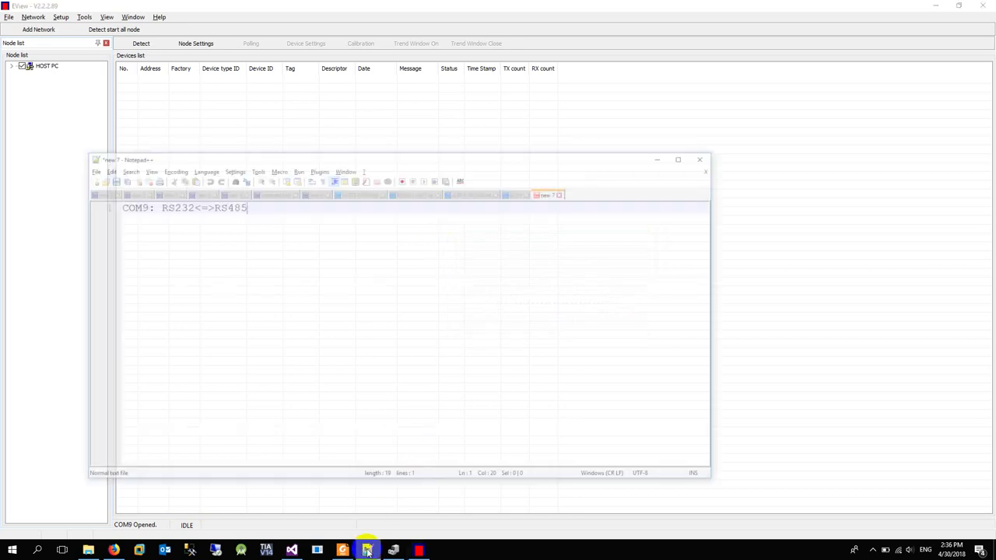
key(Return)
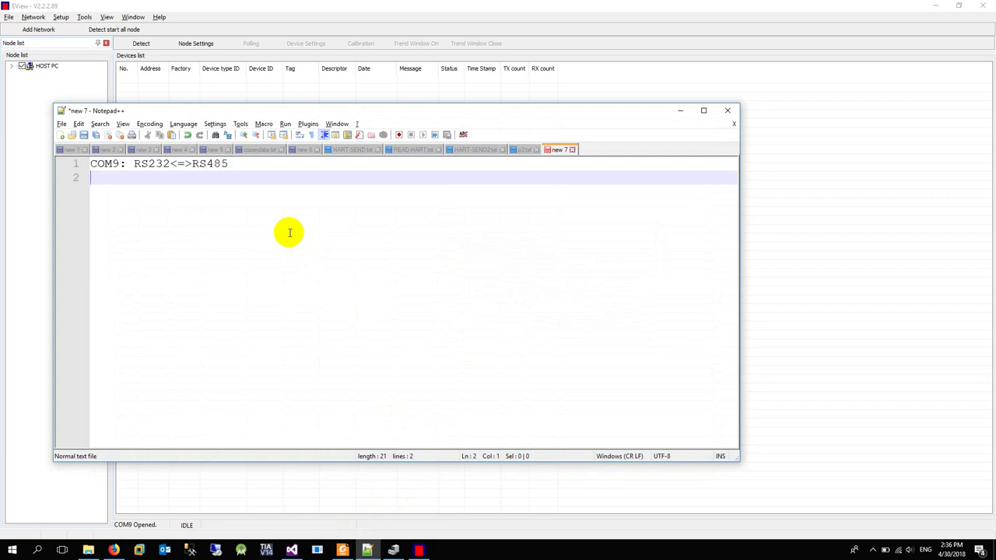
text(No Detect)
Check the serial ports in Device Manager, then switch back to EView and close it.
click(393, 551)
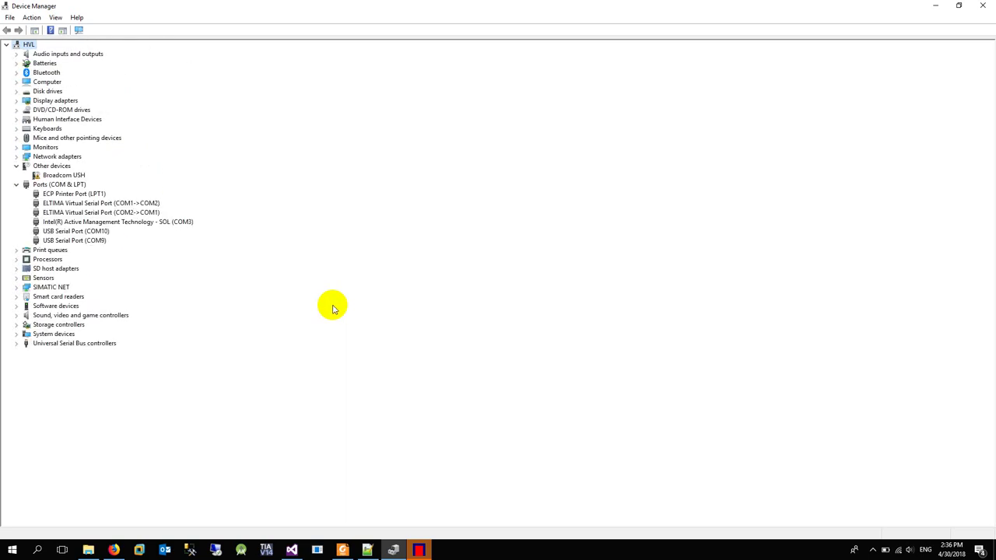
click(419, 550)
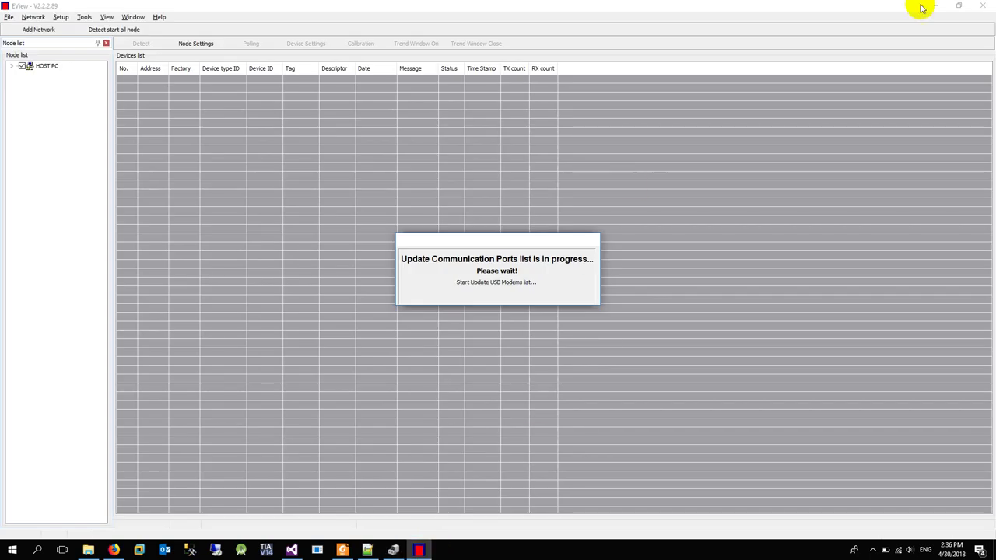
click(554, 294)
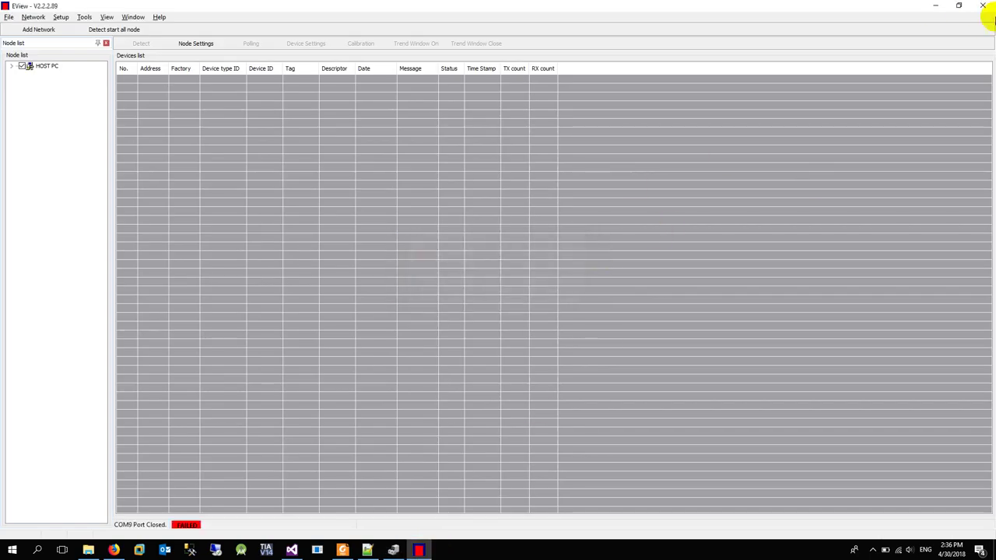
click(983, 5)
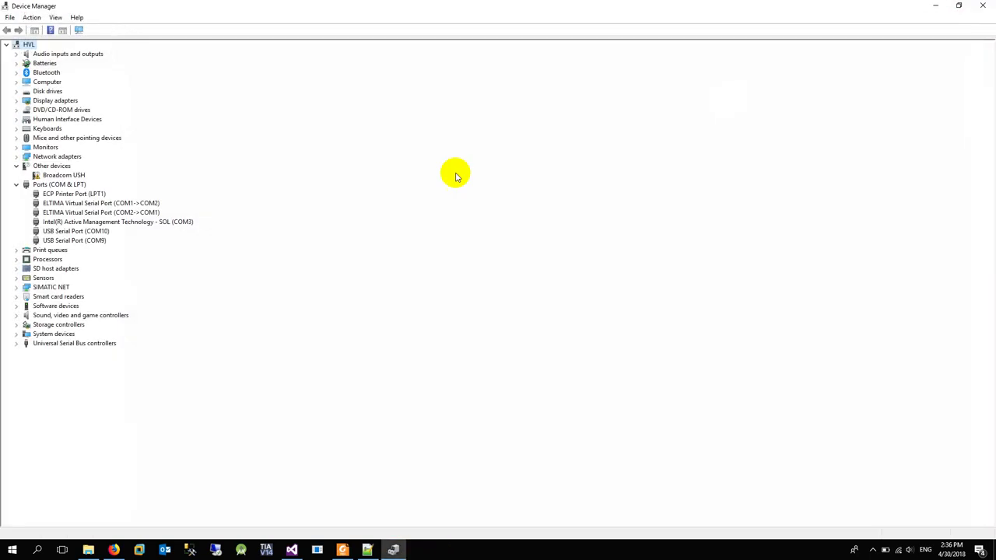
Minimize Device Manager, move the Notepad++ window aside, and reopen EView from the desktop.
click(936, 6)
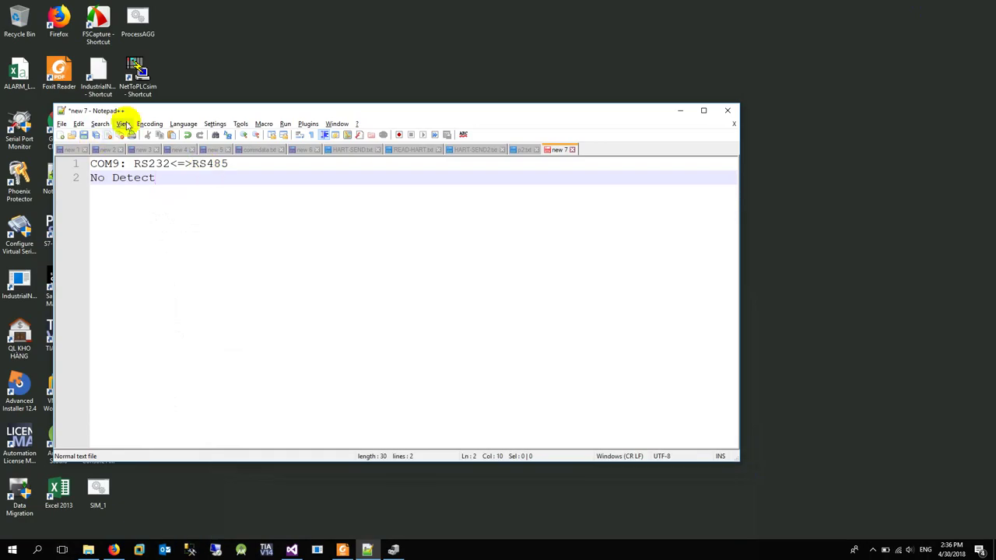
drag(159, 113, 369, 113)
click(136, 333)
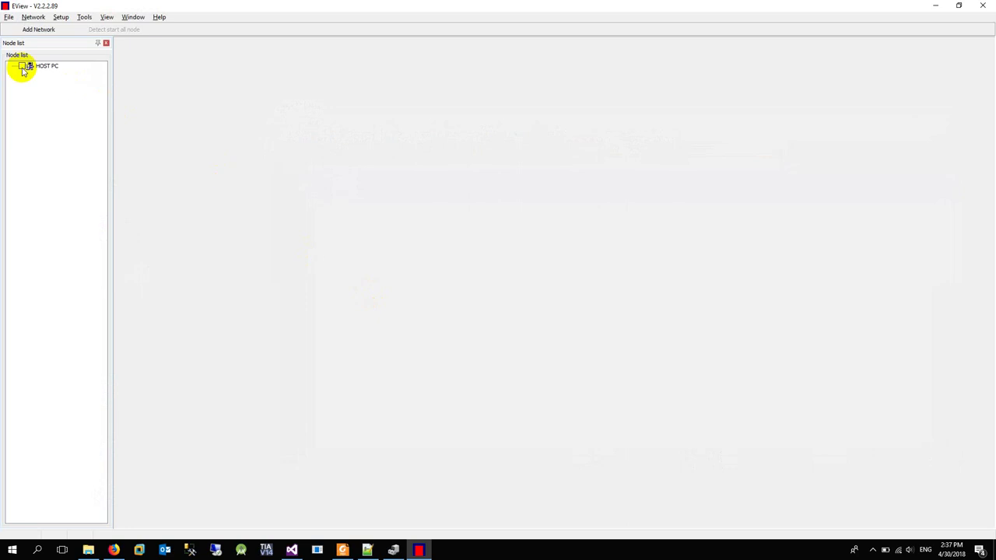
Add a network on COM9 [\Device\VCP] with a 800 msec timeout and try to detect devices on it.
right_click(207, 81)
click(216, 85)
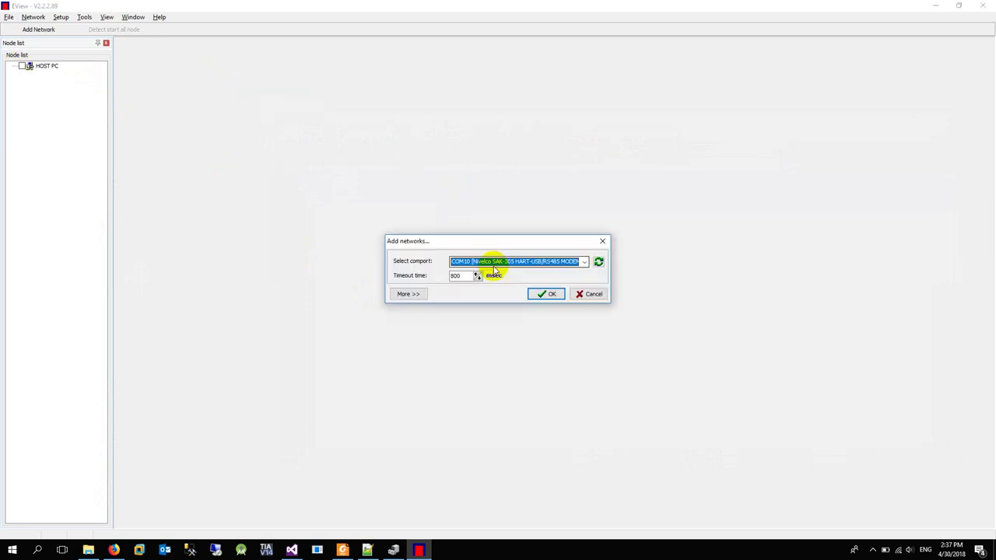
click(494, 268)
click(492, 305)
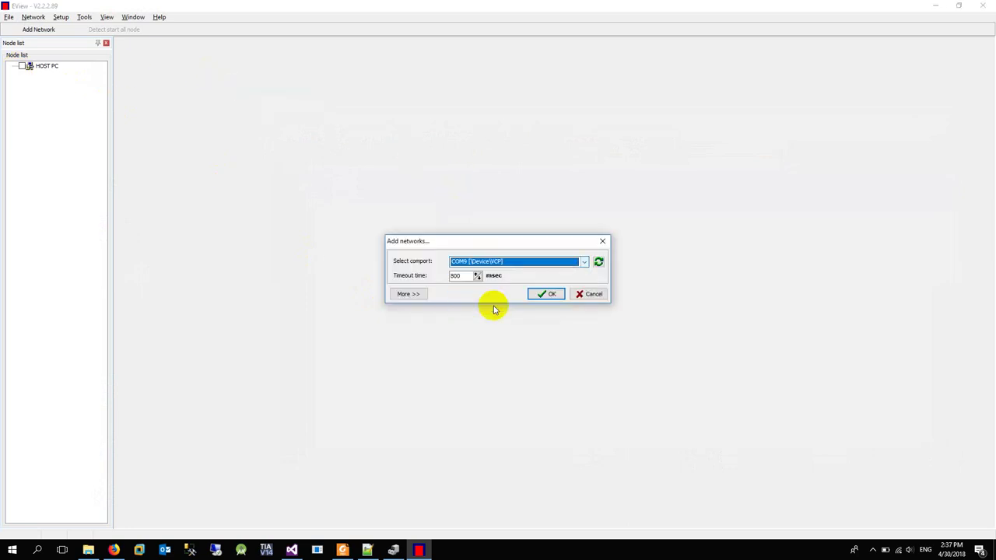
click(547, 294)
right_click(257, 169)
click(263, 178)
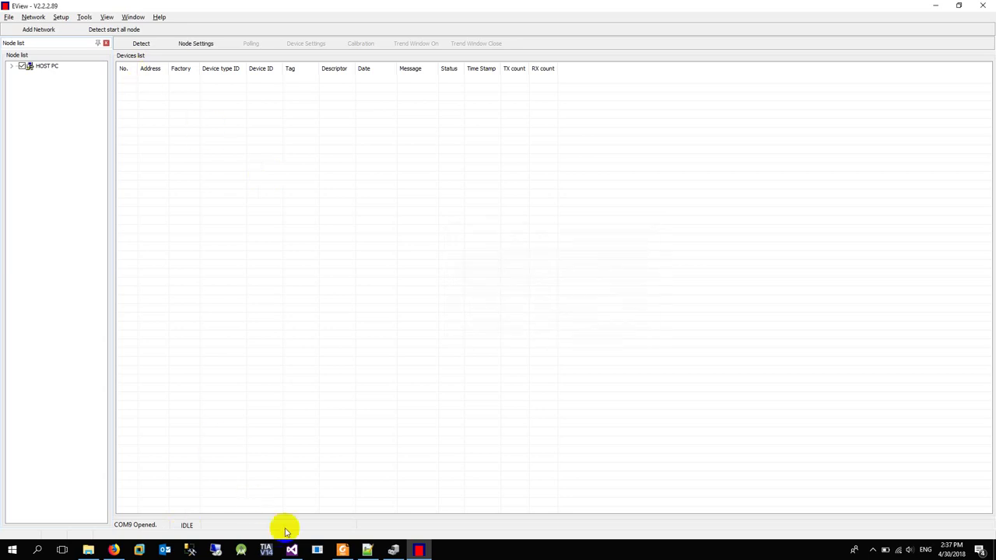
Switch to Notepad++, append ": MADE IN CHINA(BAD)" to the COM9 line, and return to EView.
click(368, 550)
drag(380, 177, 283, 178)
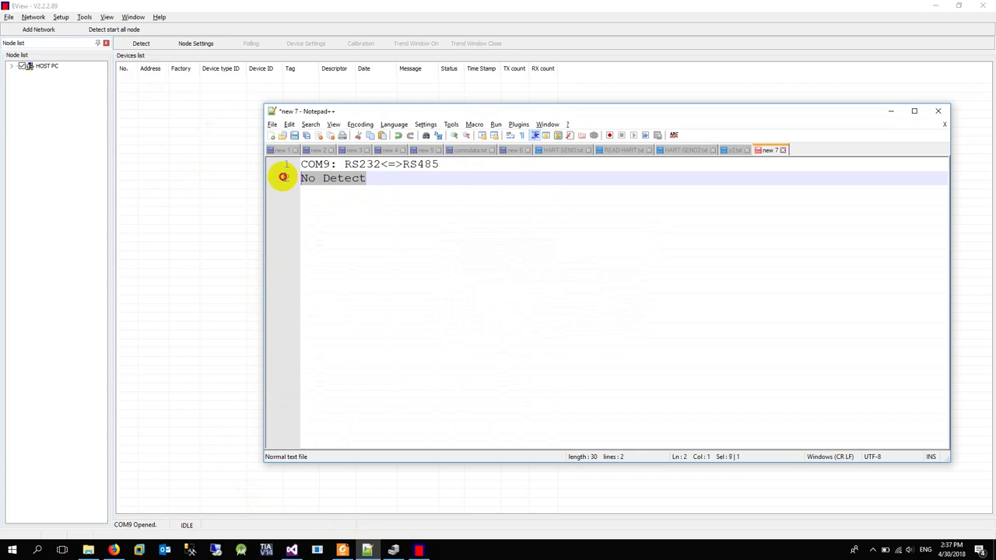
click(457, 165)
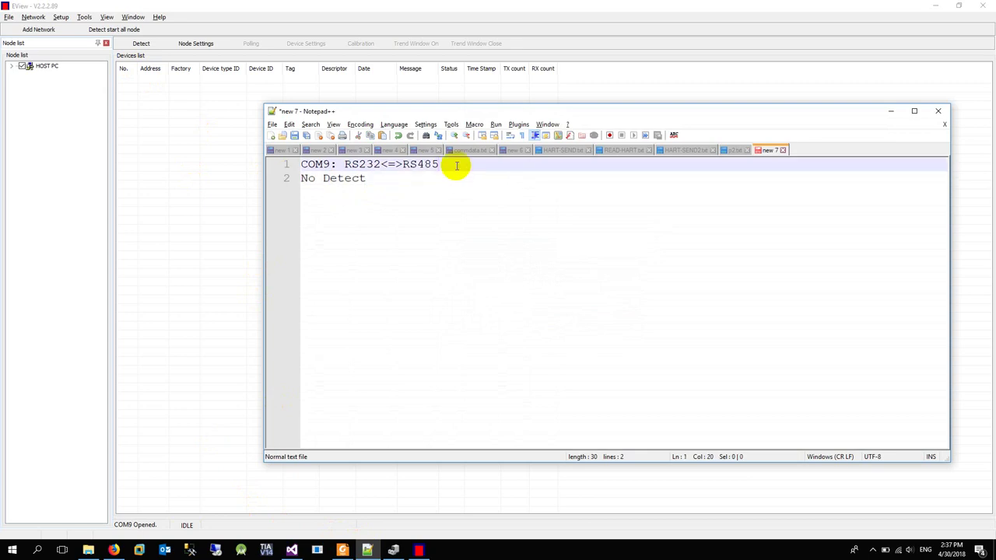
text(: MADE IN CHINA(BAD))
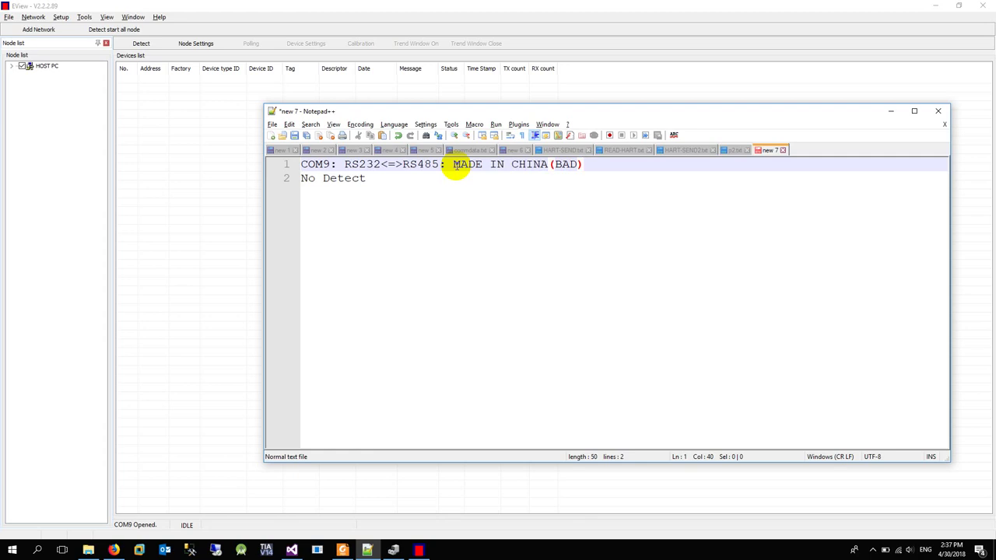
click(549, 259)
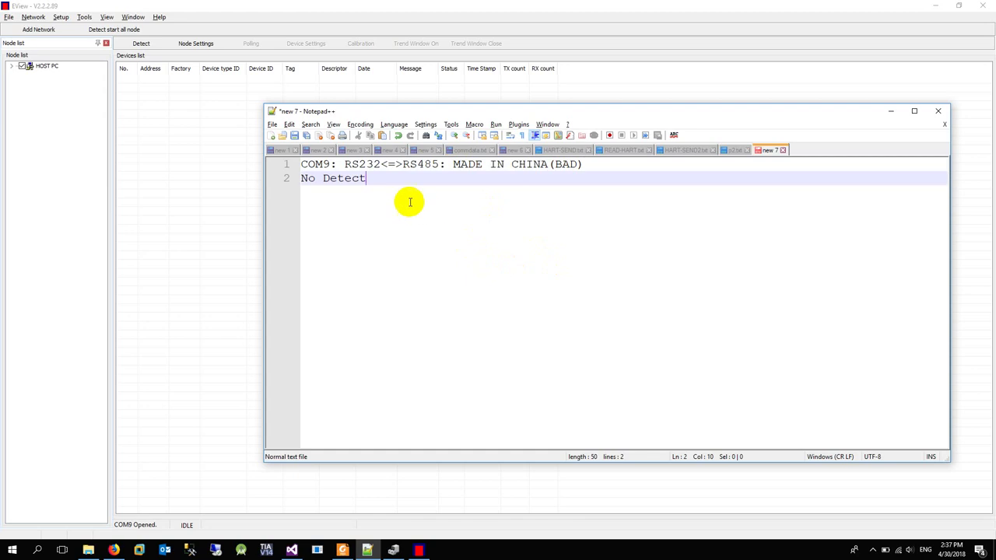
drag(384, 182, 300, 179)
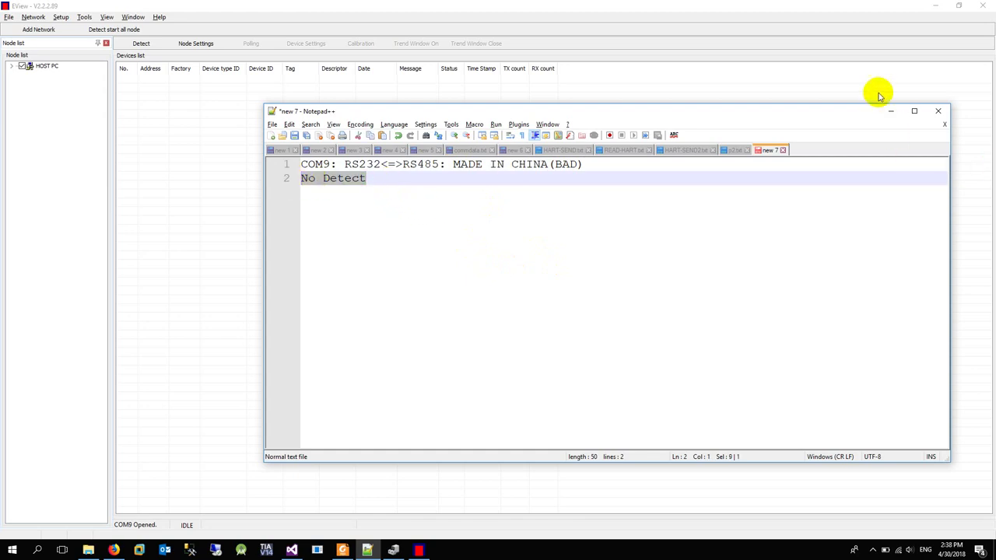
click(887, 43)
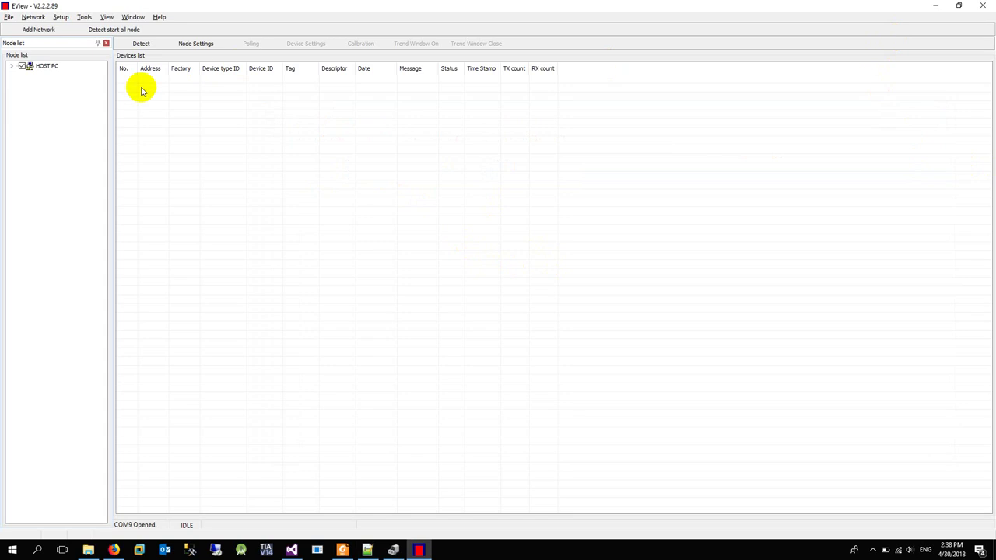
Expand HOST PC in the node list, start detecting devices on the COM9 node, and abort the scan.
click(47, 66)
double_click(47, 66)
click(68, 74)
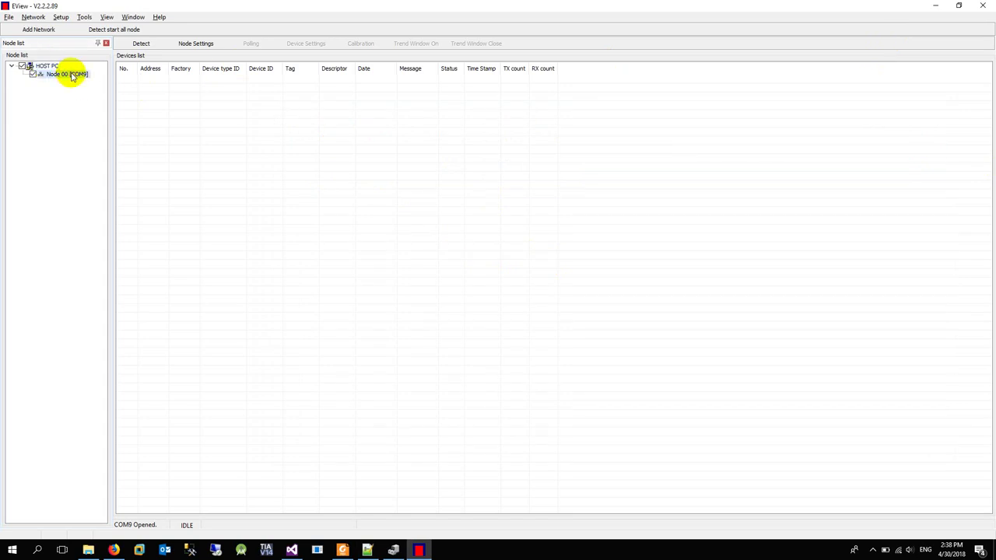
right_click(57, 80)
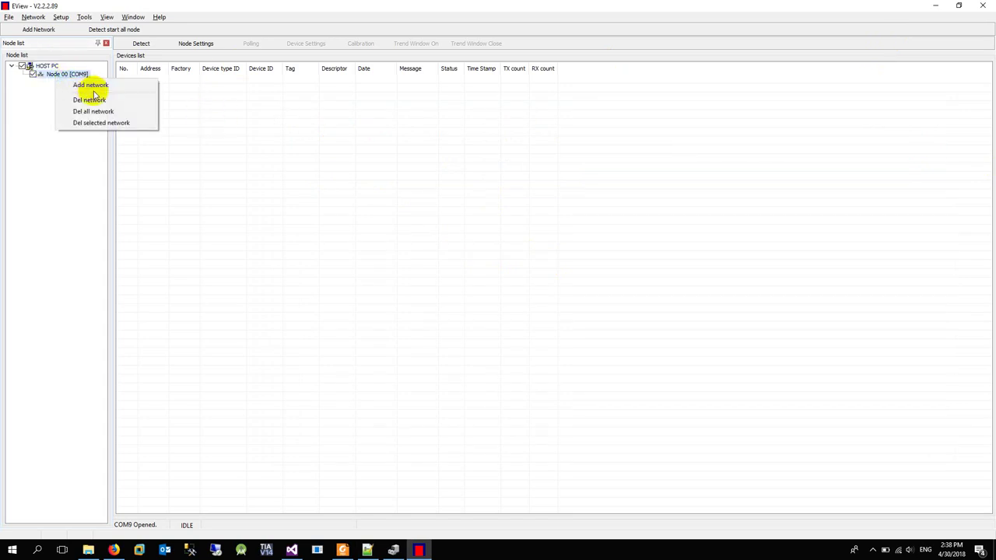
right_click(215, 90)
click(224, 91)
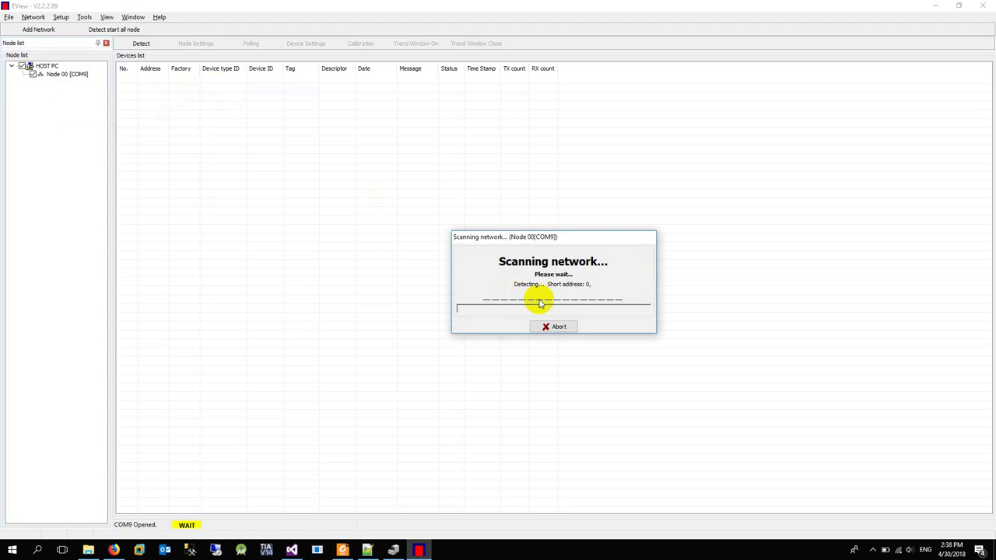
click(553, 327)
click(529, 288)
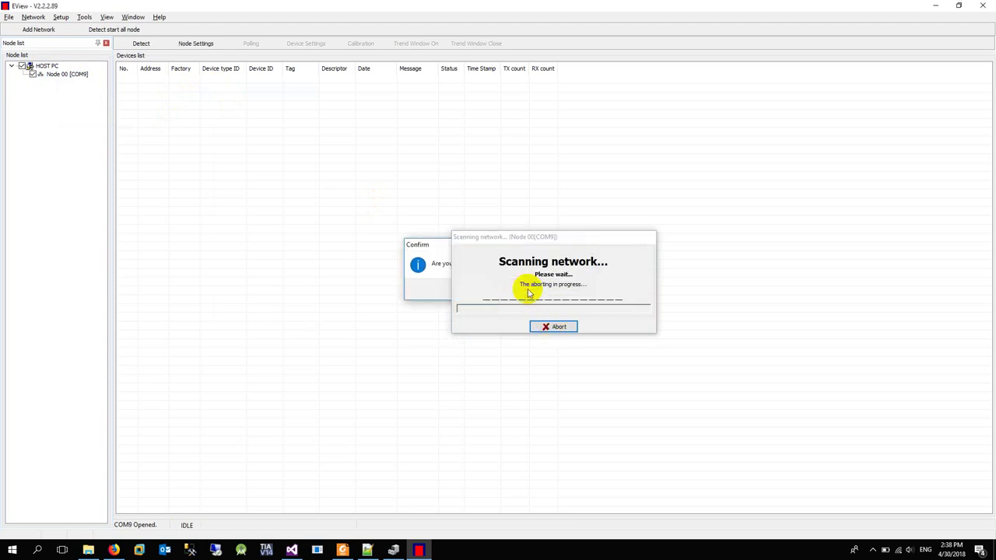
Delete the COM9 network node from HOST PC.
right_click(61, 73)
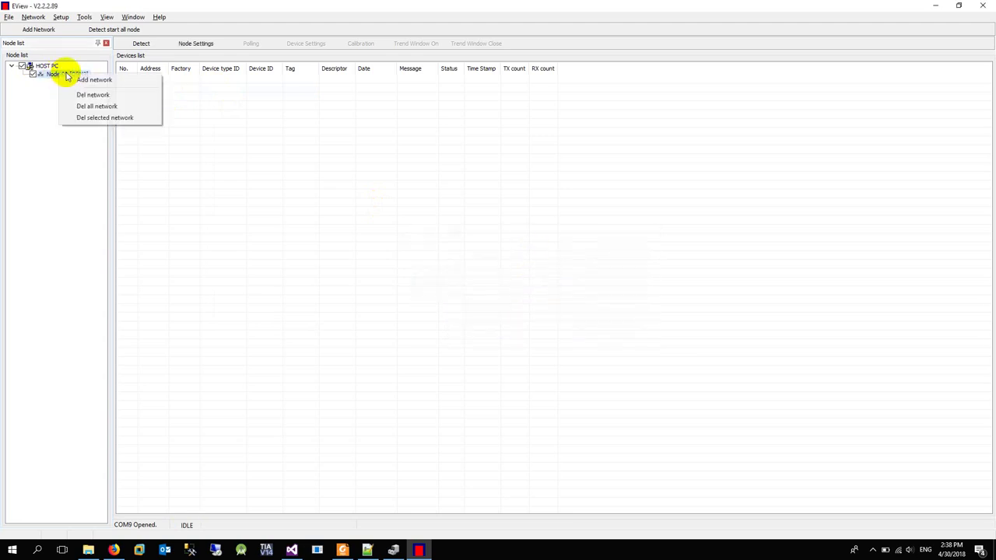
click(92, 95)
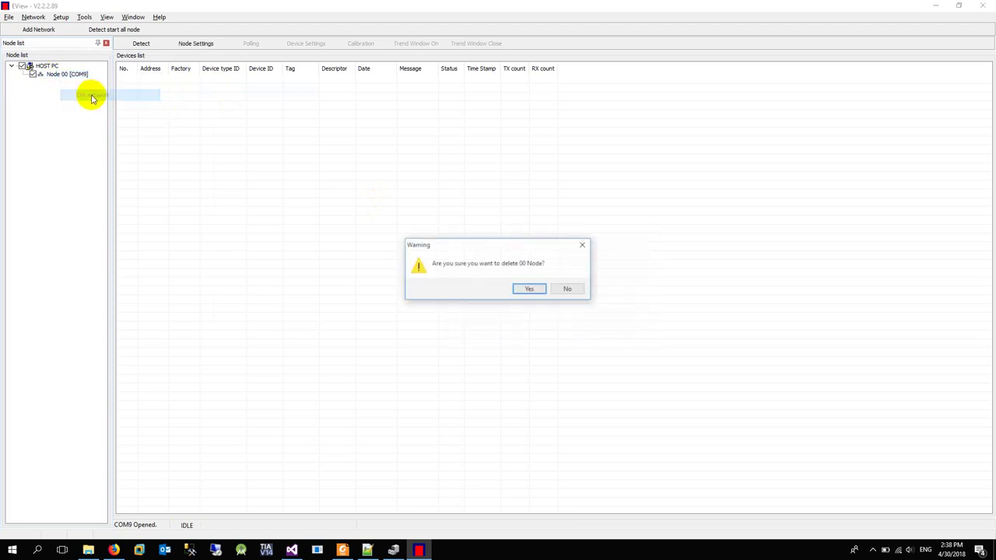
click(529, 287)
Add a network on COM10 under HOST PC and try to detect devices on it.
right_click(52, 70)
click(72, 71)
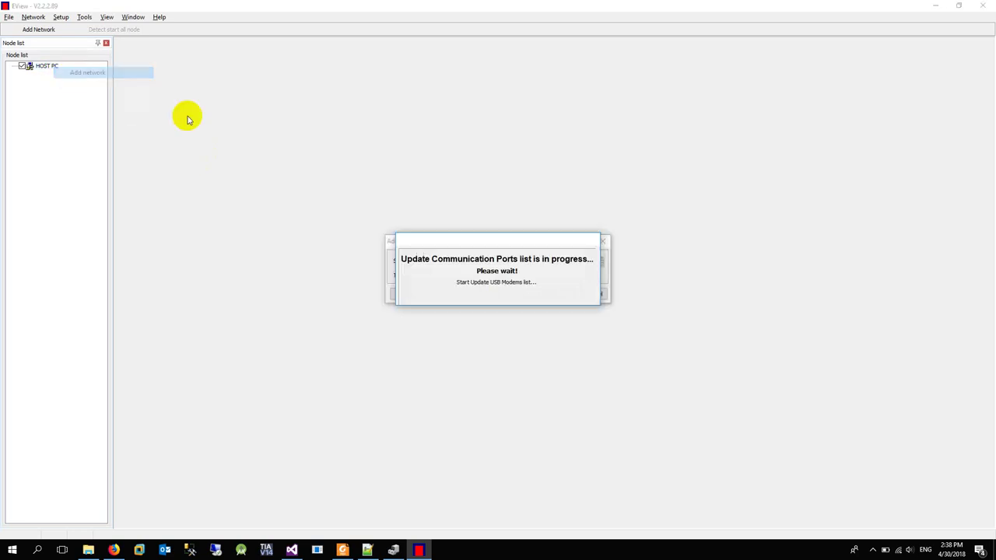
click(547, 293)
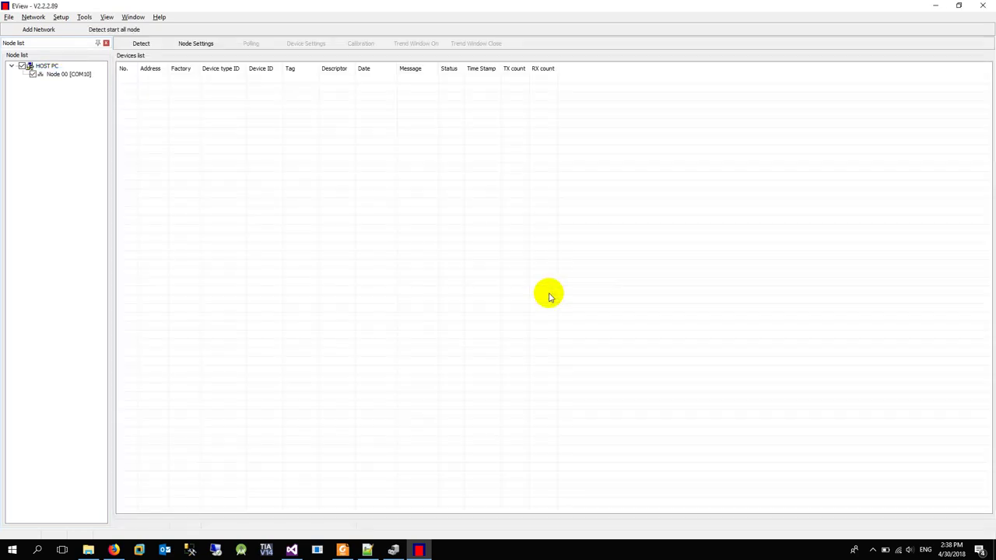
right_click(207, 98)
click(224, 101)
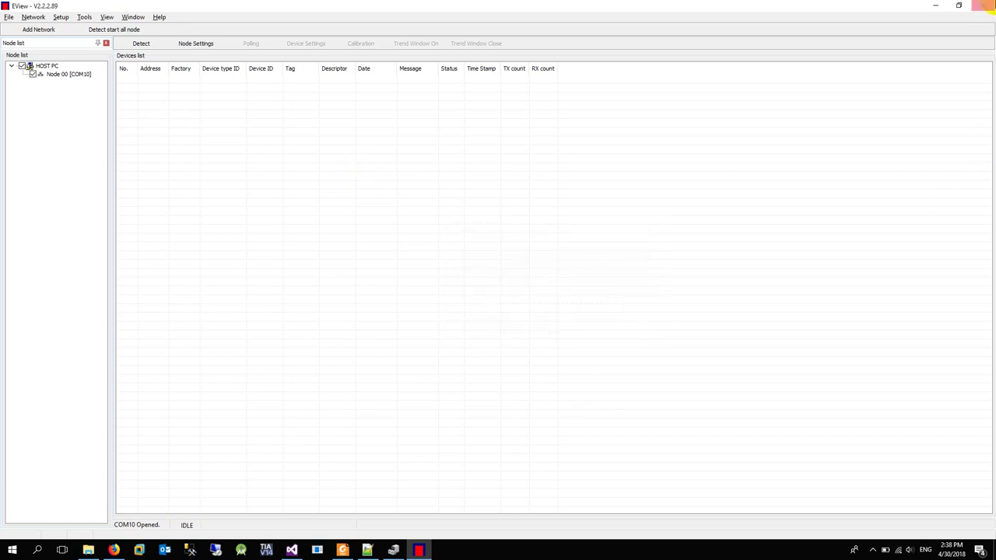
Close EView and add a third line reading "COM10: UNICOMM SAK 305" to the Notepad++ note.
click(983, 6)
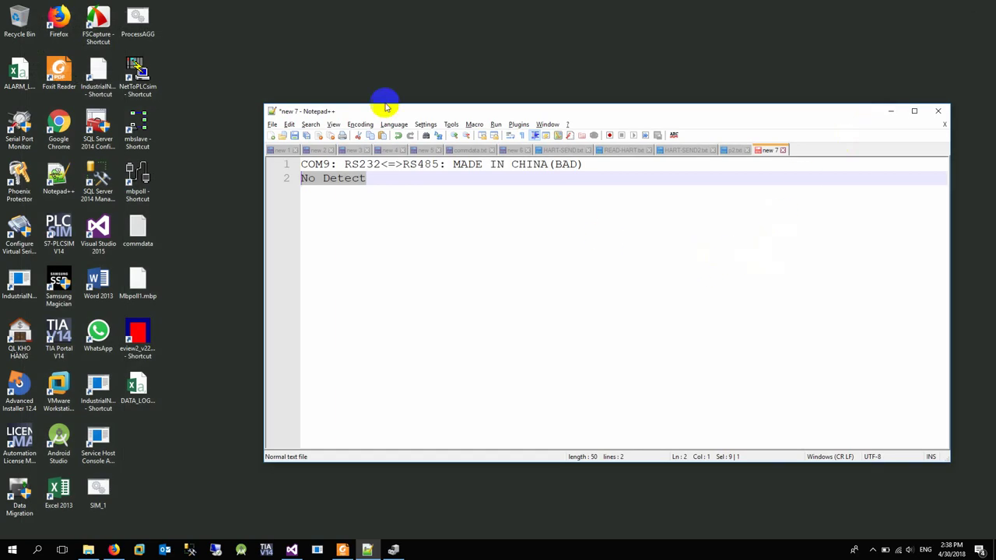
click(403, 29)
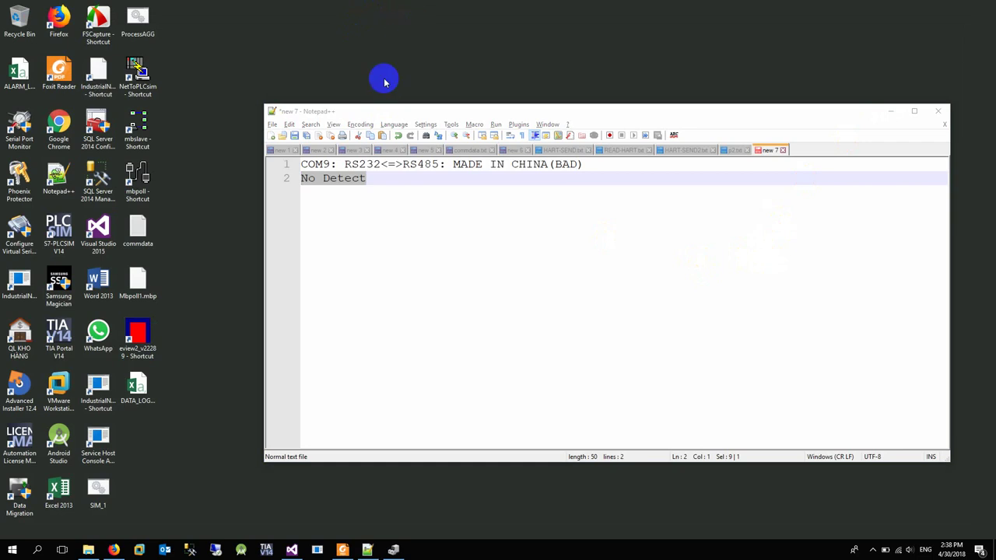
click(379, 195)
key(Return)
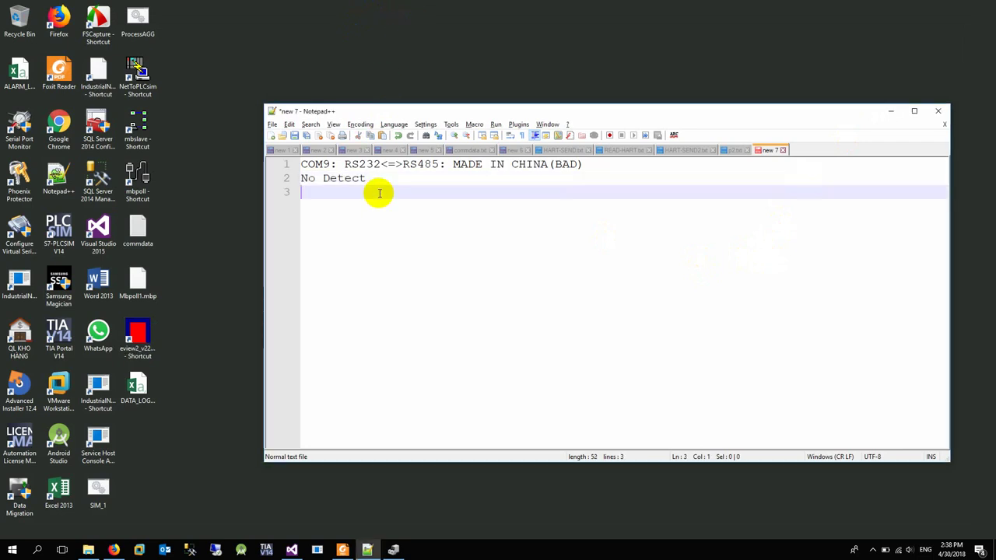
text(com)
key(BackSpace)
key(BackSpace)
text(COM1)
text(0: AN)
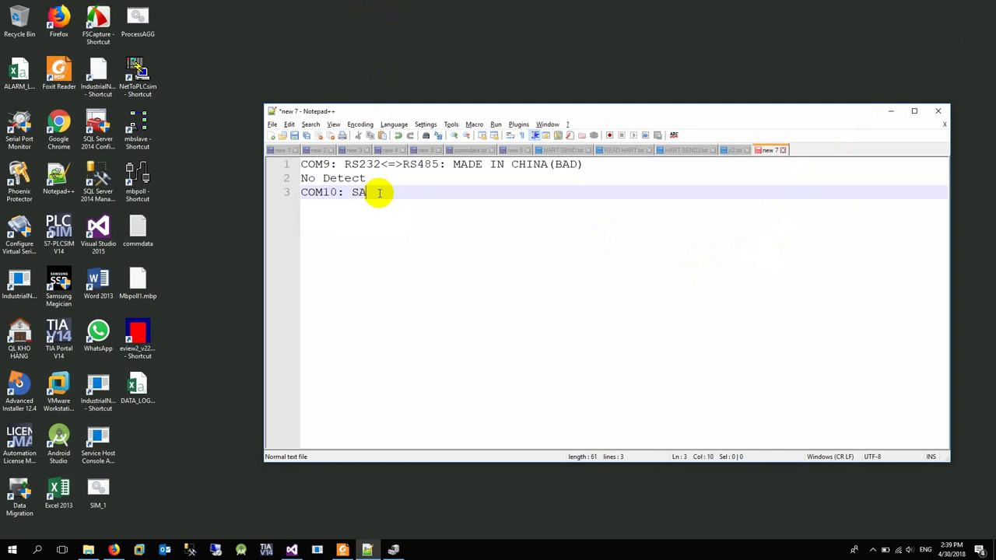
key(BackSpace)
key(BackSpace)
text(UNICOMM SAK 305)
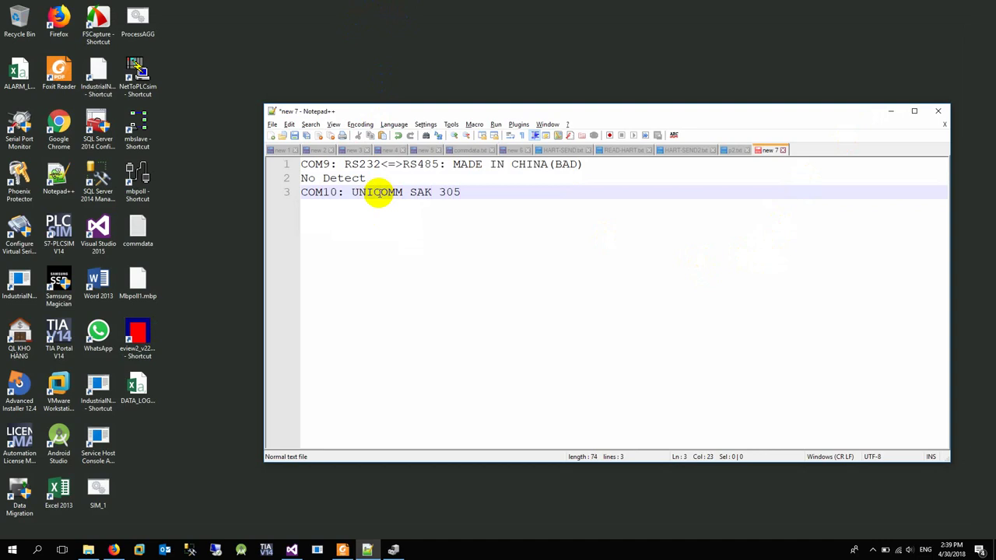
Append ": MADE IN HUNGARY(^_^)" to the COM10 line and start a new line below it.
text(: H)
key(BackSpace)
text(MADE IN HUNGARY()
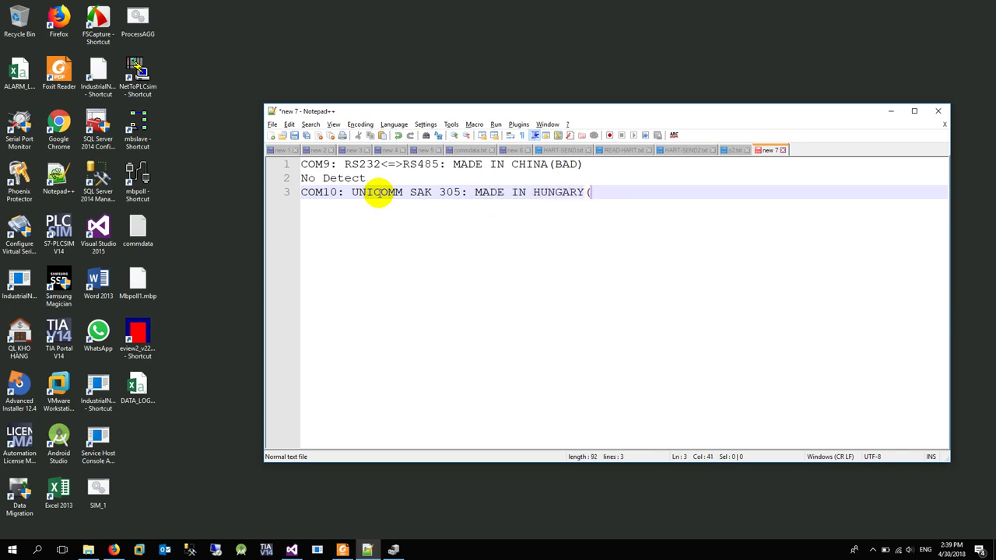
text(^_^))
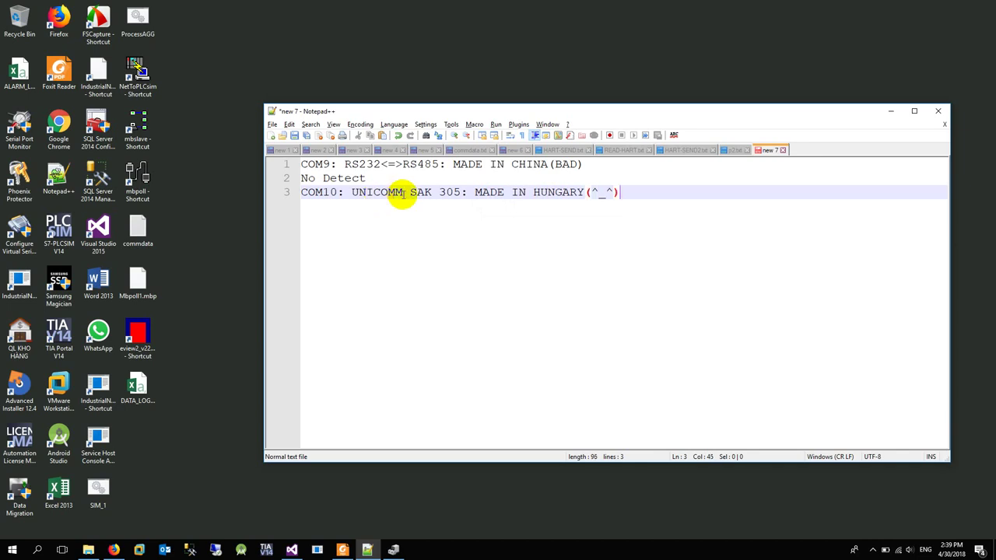
key(Return)
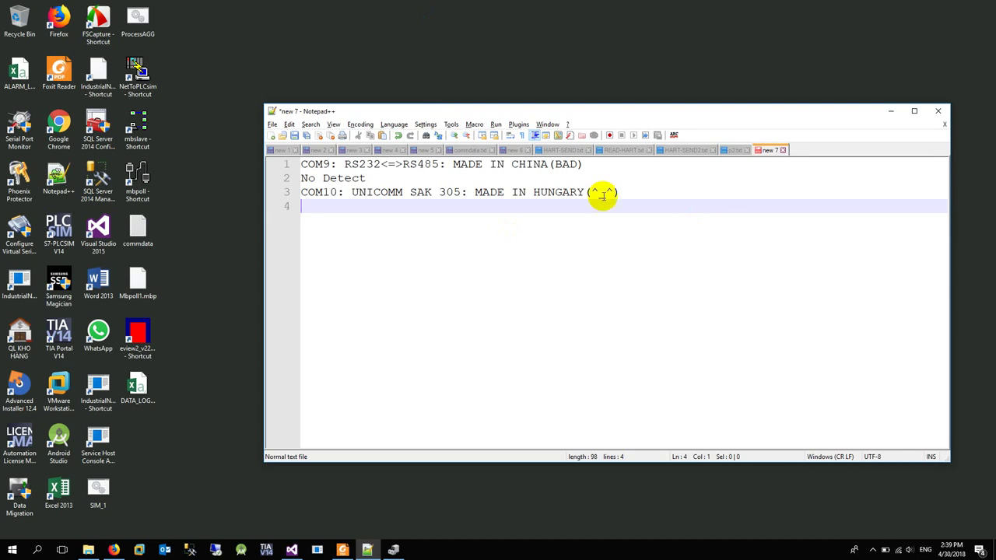
Check Device Manager briefly and reopen EView from the desktop.
click(391, 549)
click(394, 549)
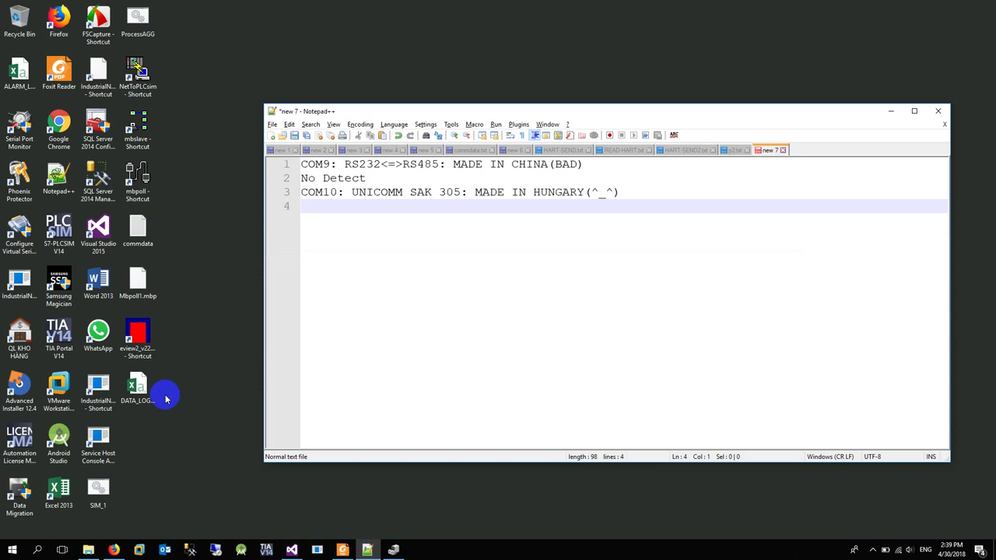
double_click(145, 340)
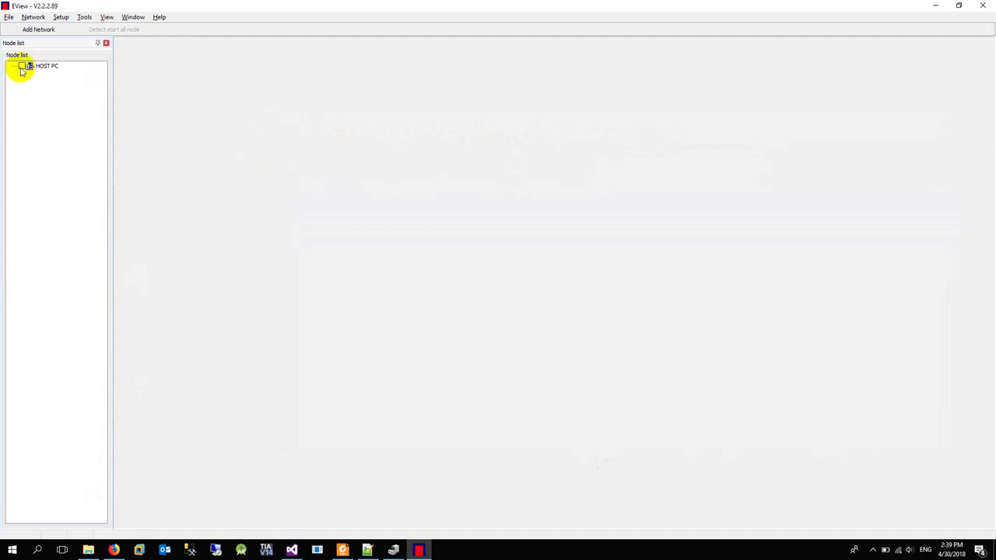
Add a network on COM10 [Nivelco SAK-305 HART-USB/RS485 MODEM], and detect and tick the NP400 device on it.
click(24, 66)
right_click(157, 72)
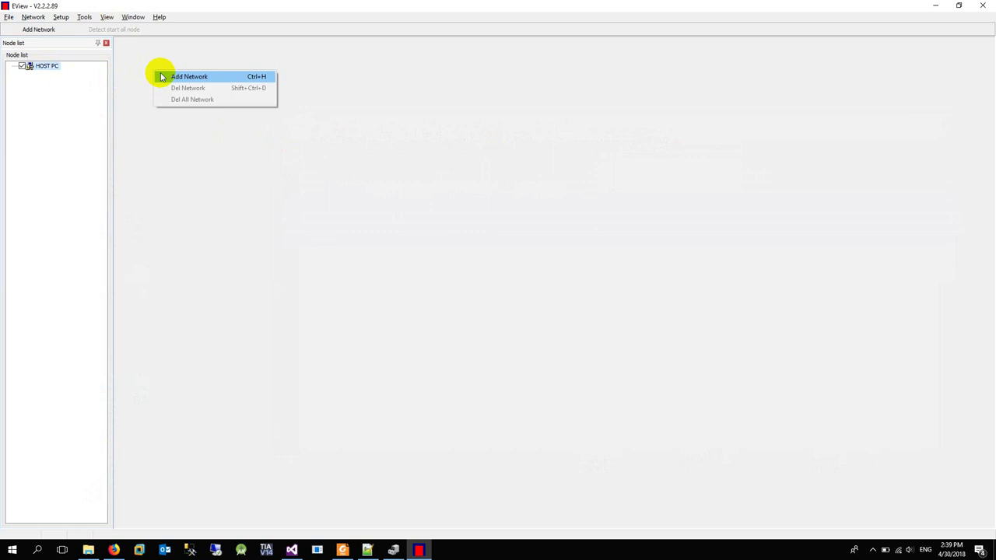
click(169, 77)
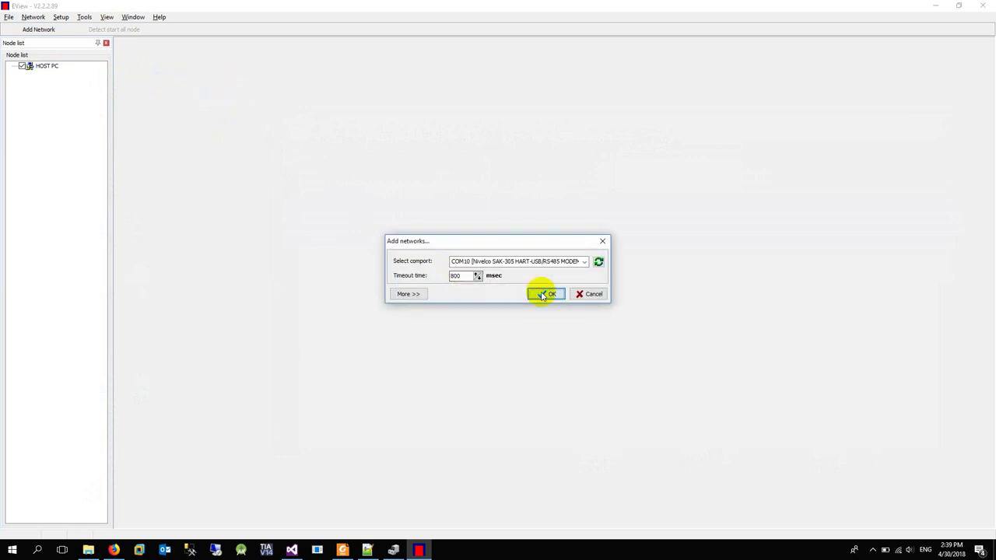
click(545, 294)
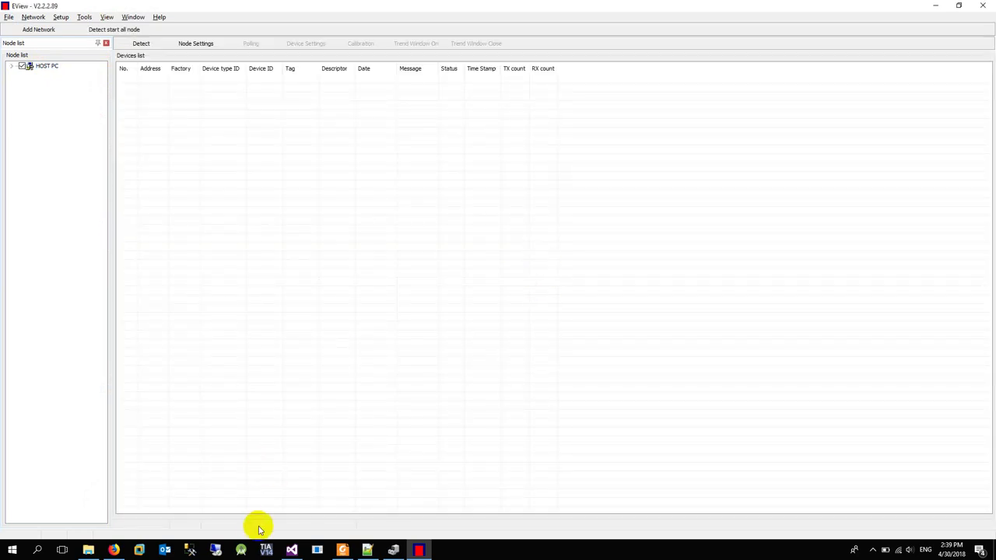
right_click(227, 182)
click(250, 187)
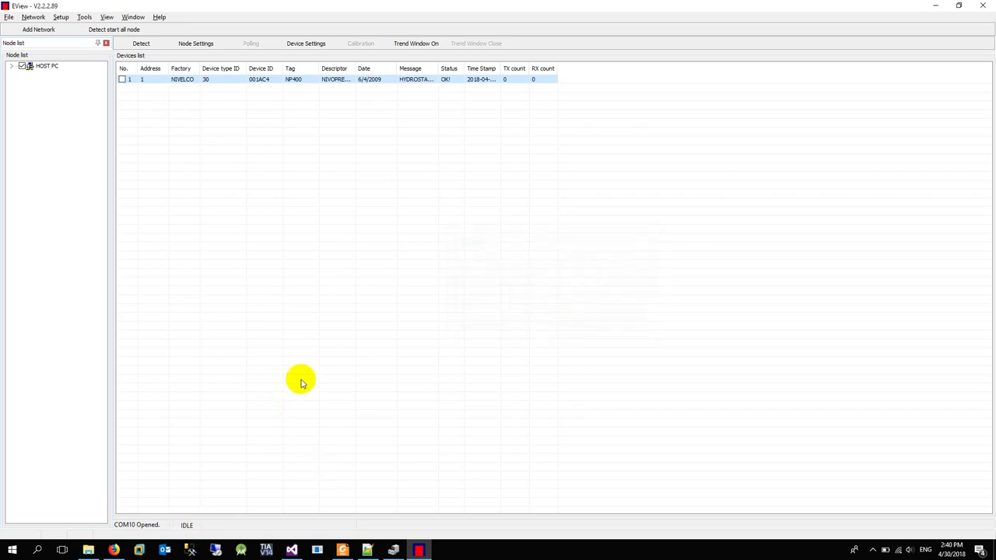
click(121, 79)
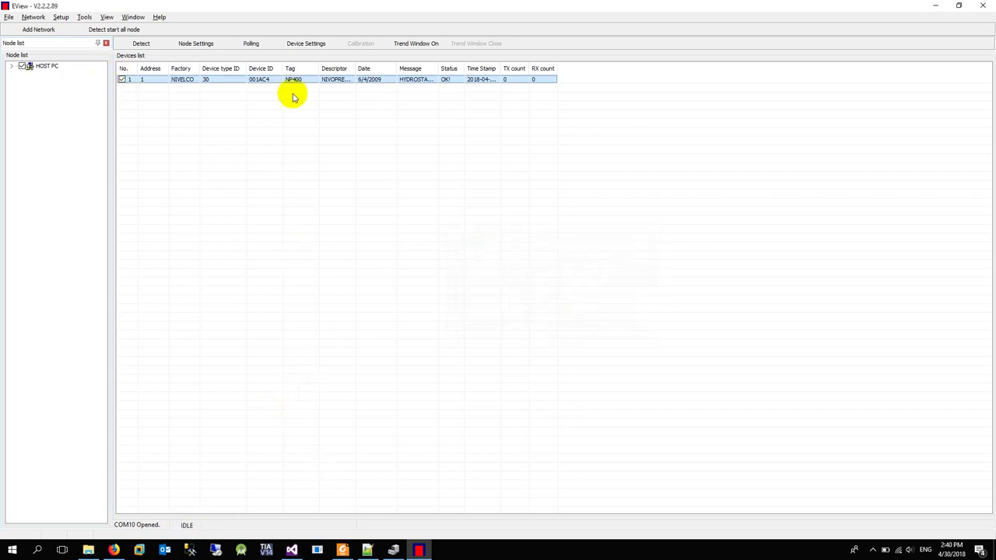
Poll the NP400 over COM10, untick it to stop polling, and delete the Node 00 [COM10] network.
click(252, 42)
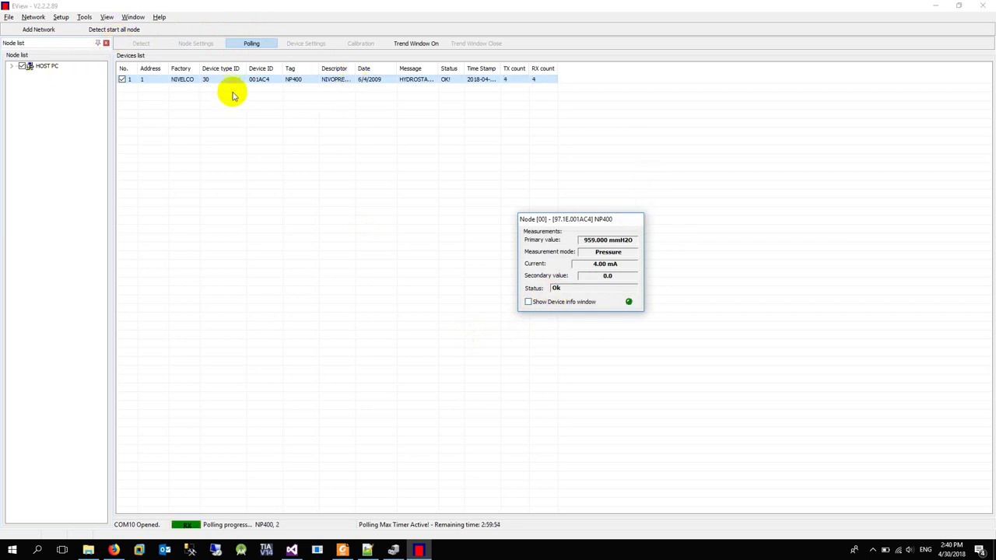
click(122, 78)
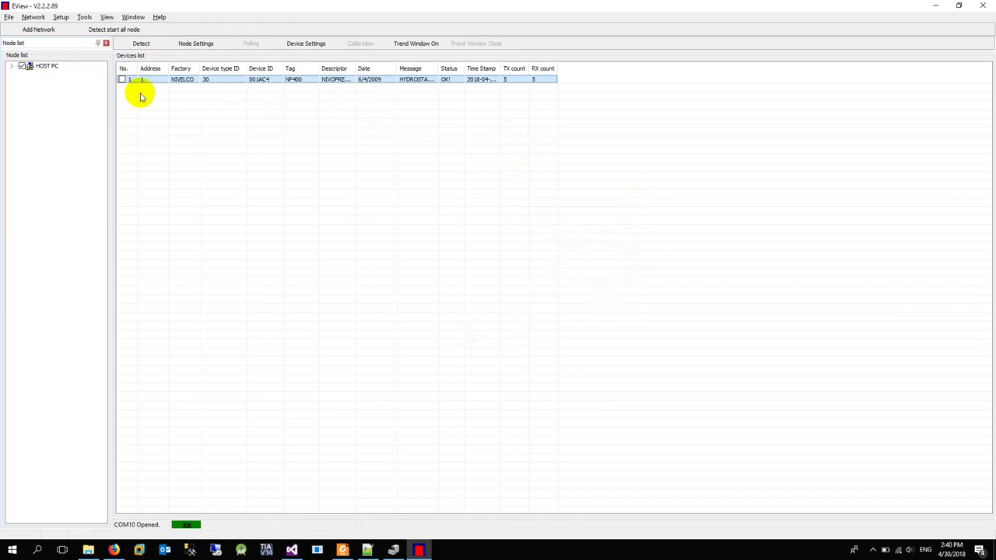
click(13, 67)
right_click(46, 74)
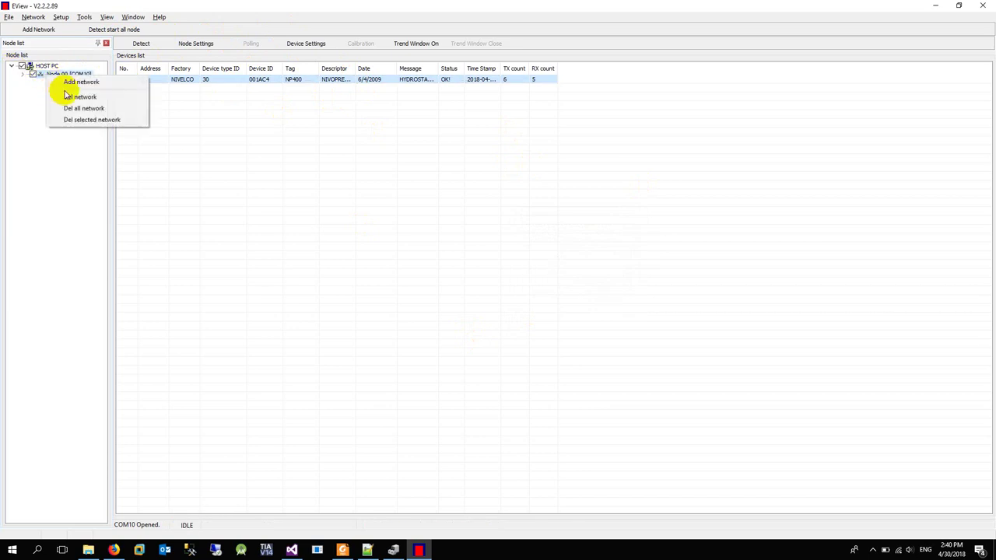
click(78, 97)
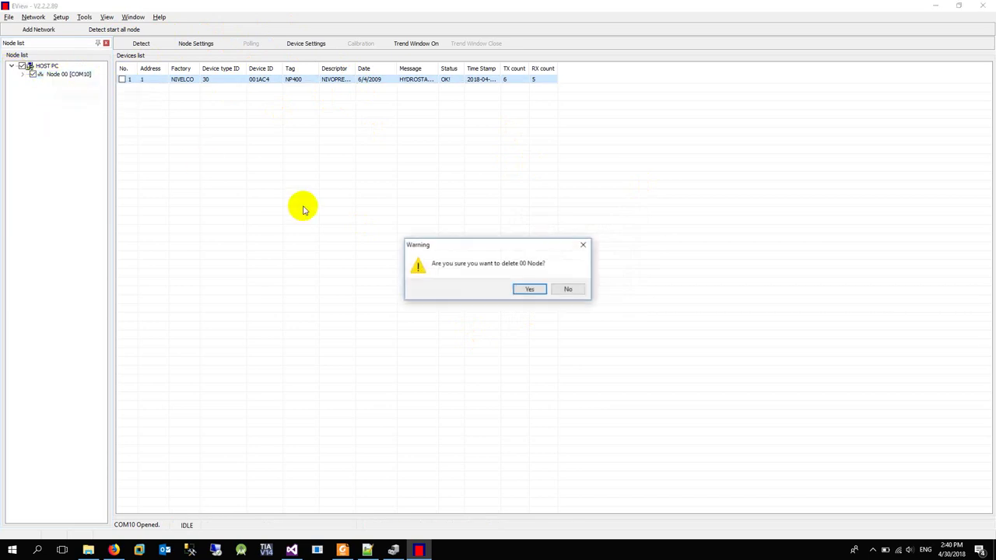
click(530, 290)
Add a network on COM9 [\Device\VCP] with the 800 msec timeout and detect devices on it.
right_click(56, 65)
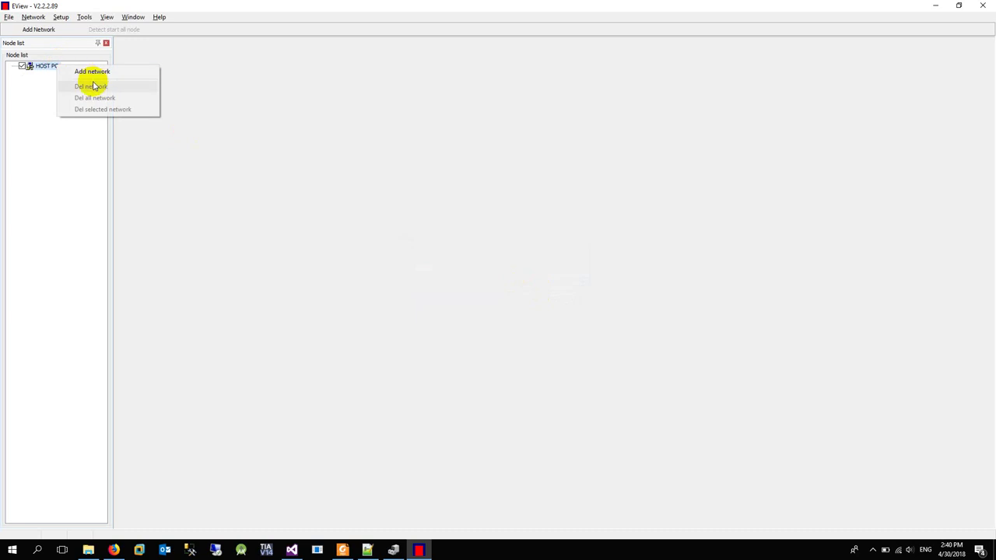
click(113, 72)
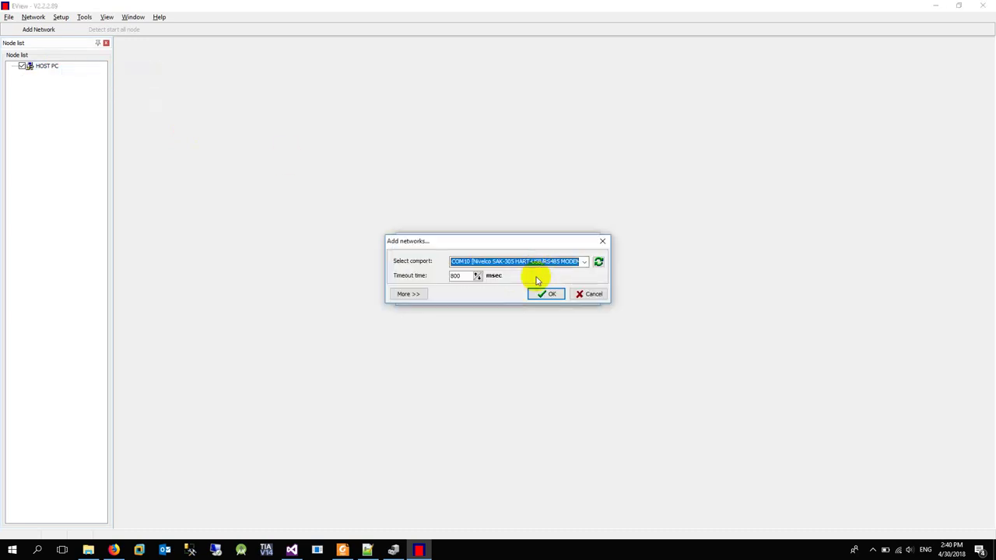
click(540, 261)
click(533, 308)
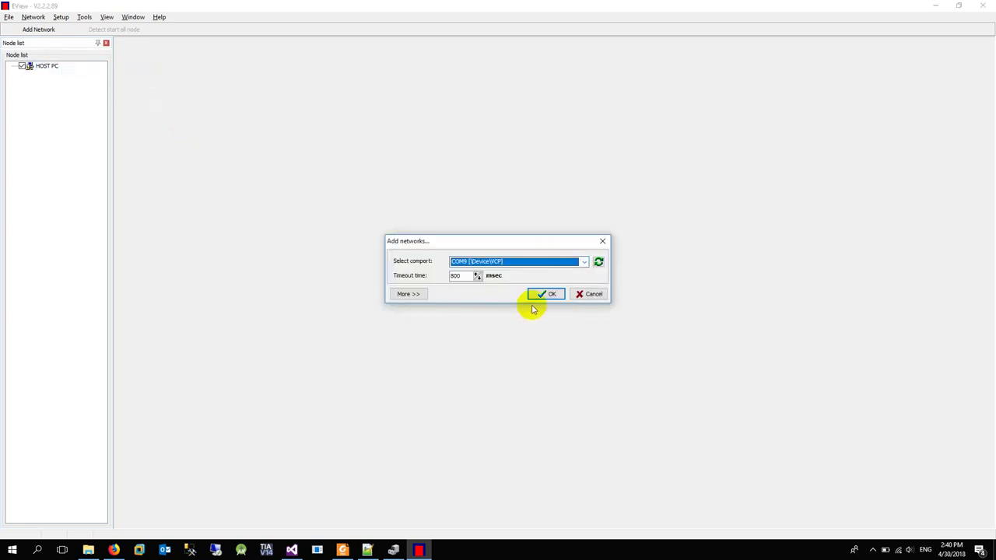
click(547, 294)
right_click(204, 113)
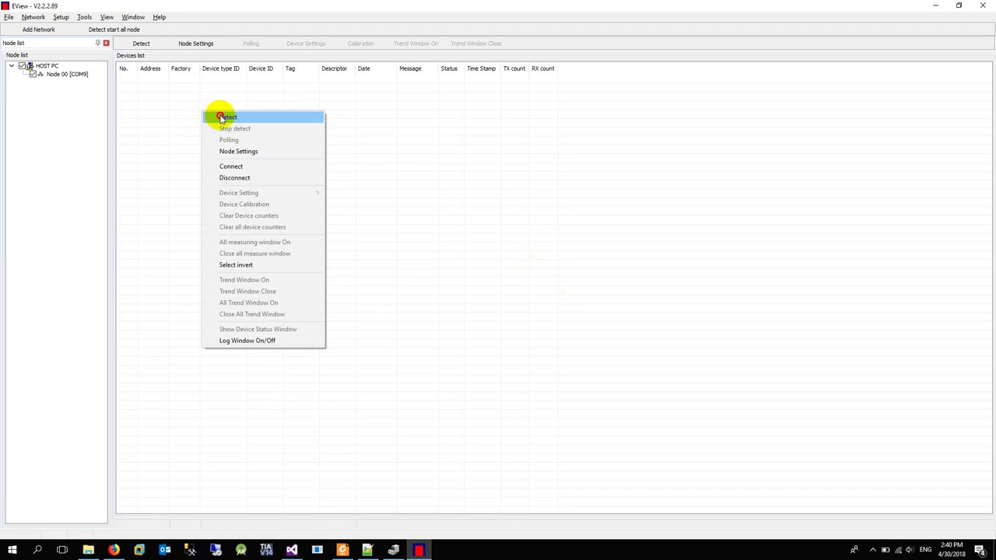
click(221, 118)
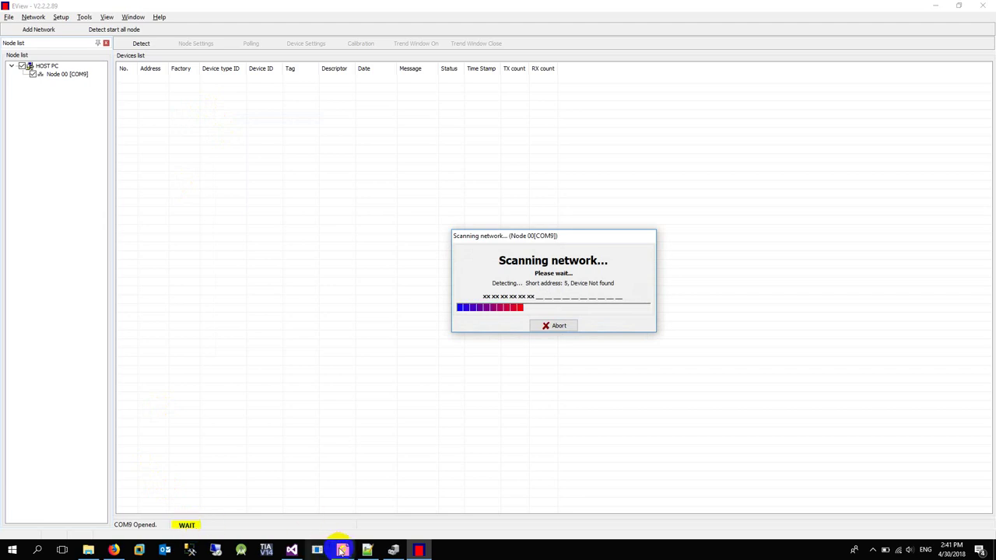
Switch to Notepad++ and write "USING COM9(MADE IN CHINA)...." on line 4 of the note.
click(367, 550)
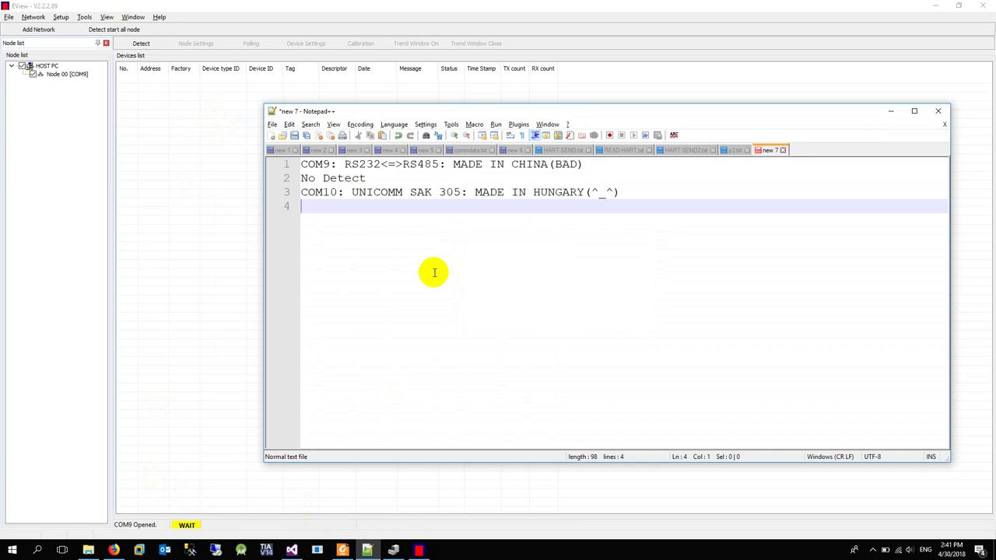
text(USING COM)
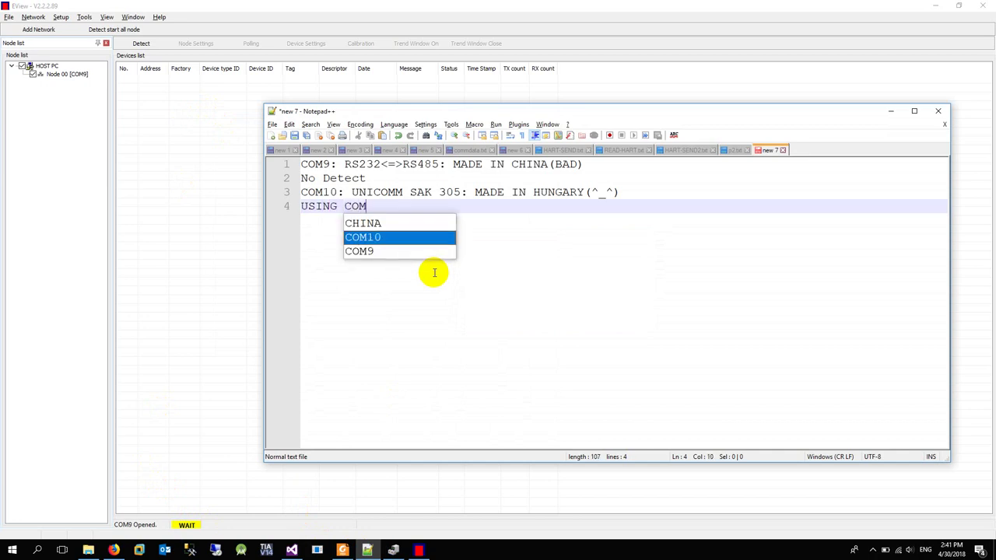
text(9)
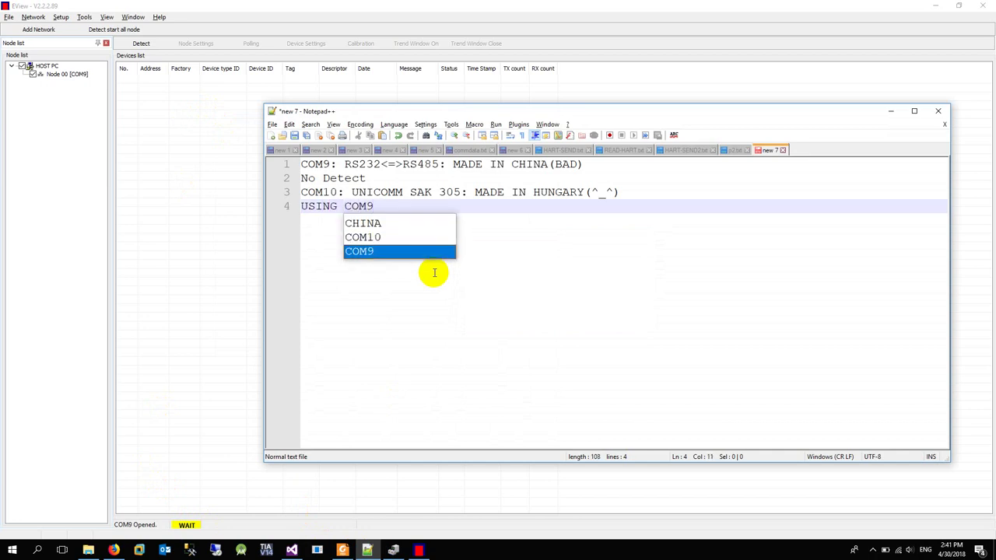
text((MA)
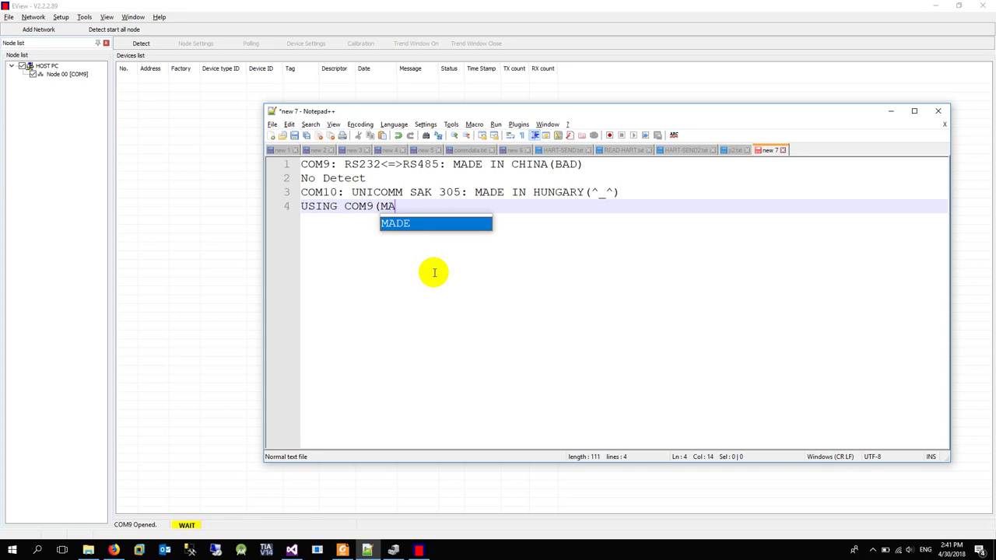
text(DE IN)
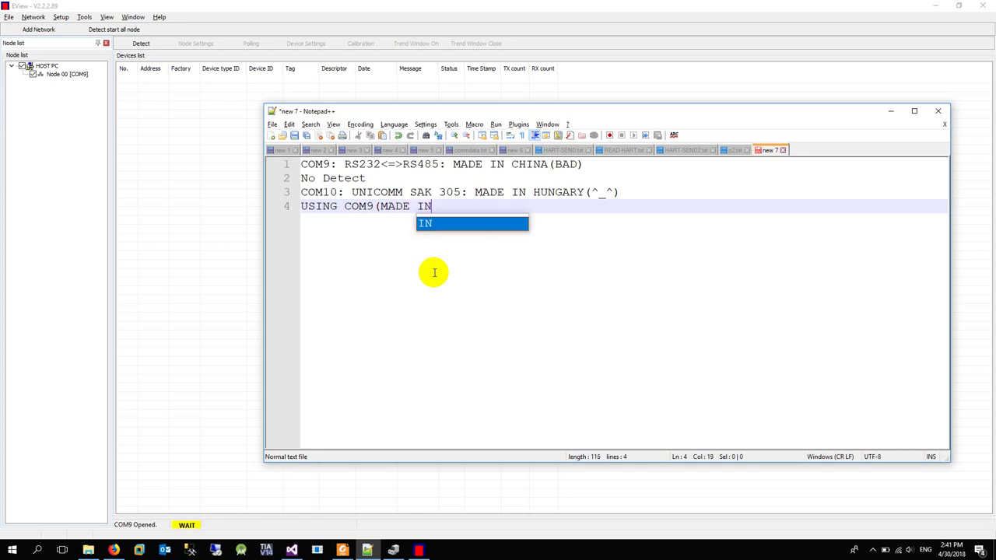
text( CHINA))
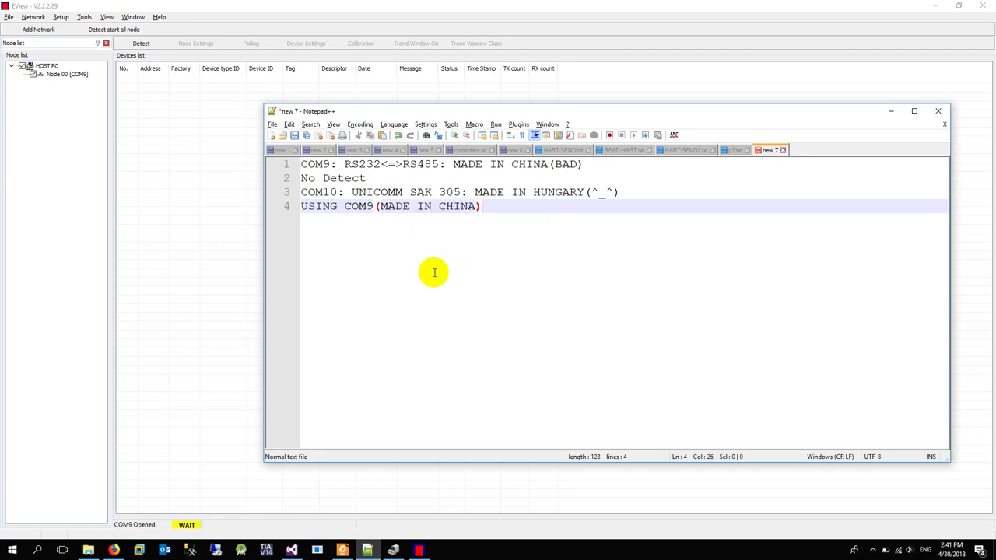
text(....)
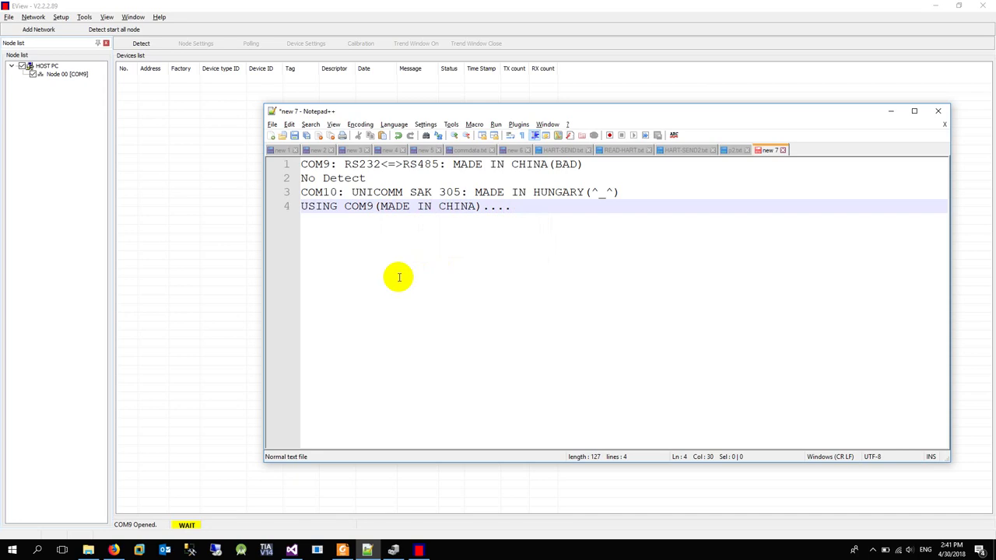
Return to EView, untick HOST PC with its COM9 node, and close the program.
double_click(78, 74)
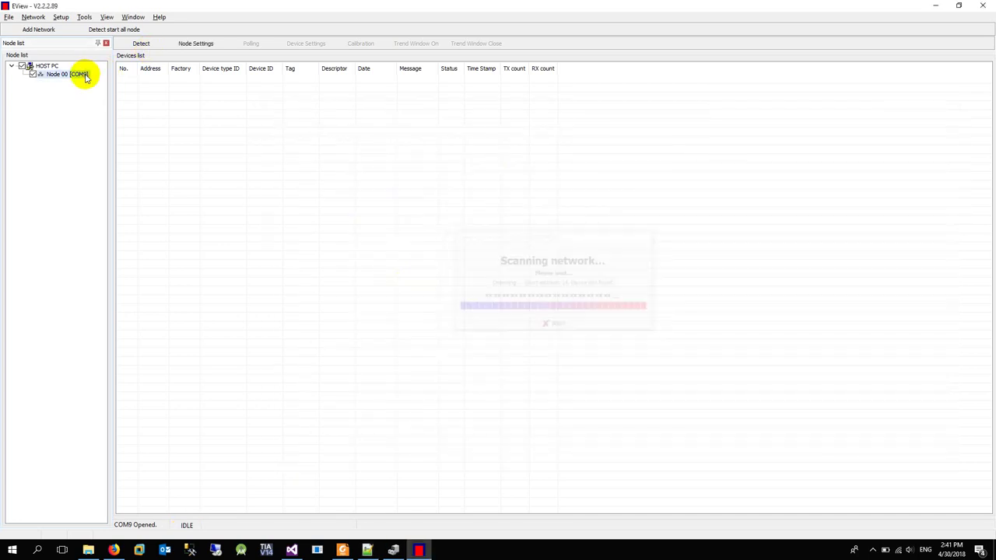
right_click(168, 92)
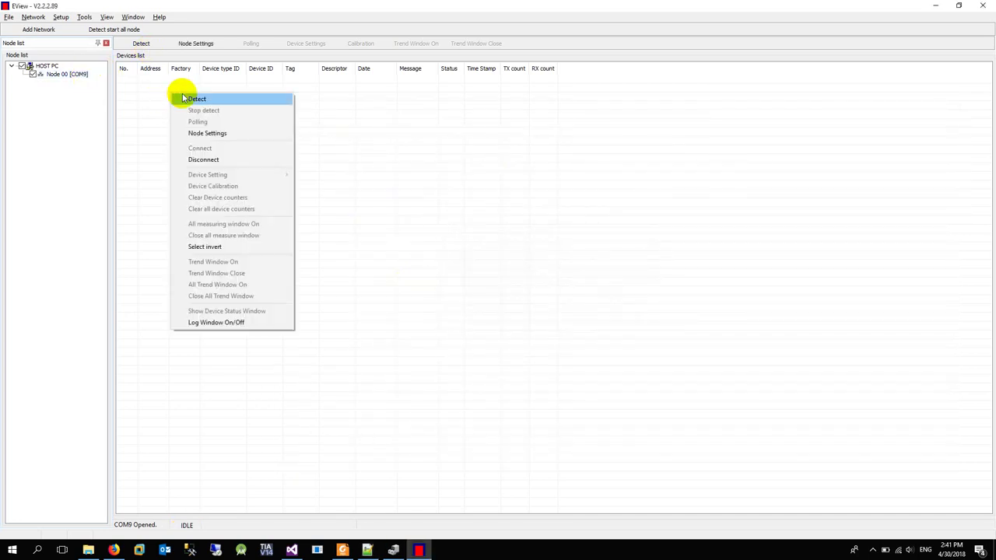
click(74, 82)
click(22, 66)
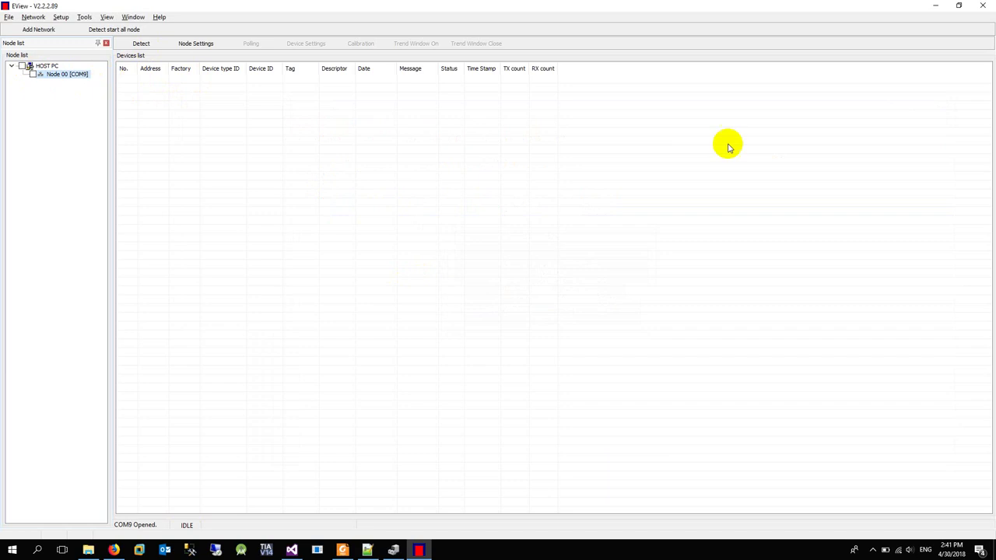
click(983, 6)
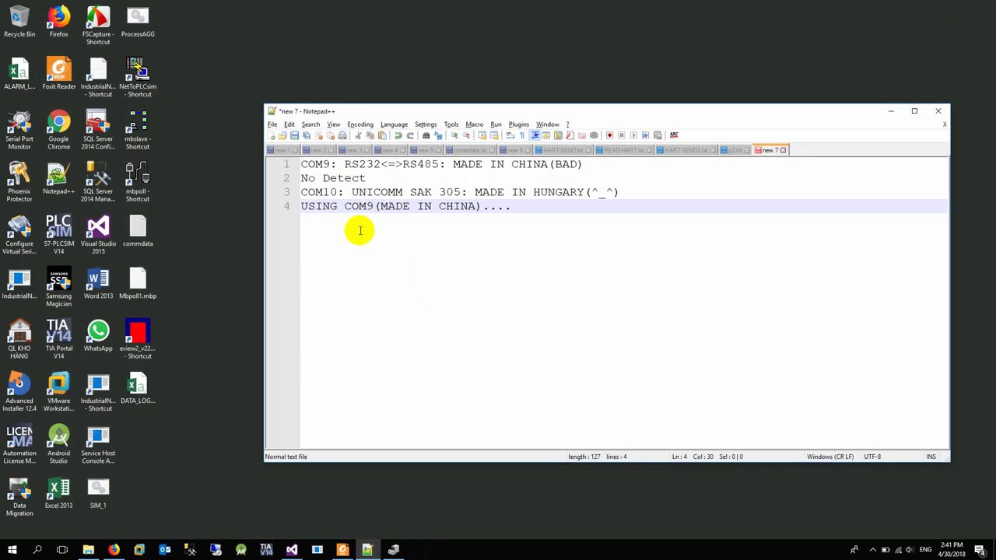
double_click(139, 340)
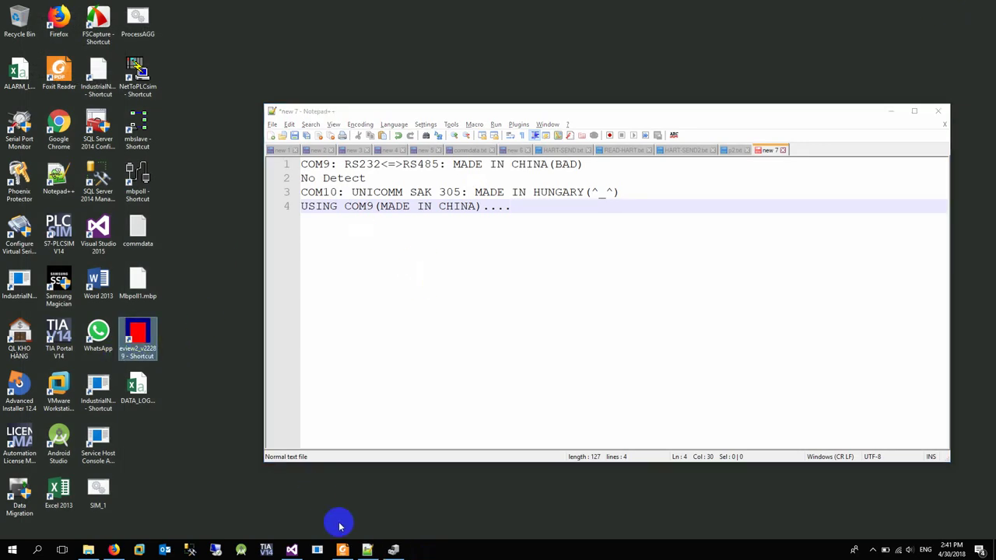
Switch to Visual Studio and, in InitializeSAK305, comment out the COM9 PortName line and uncomment the COM10 PortName line.
click(292, 549)
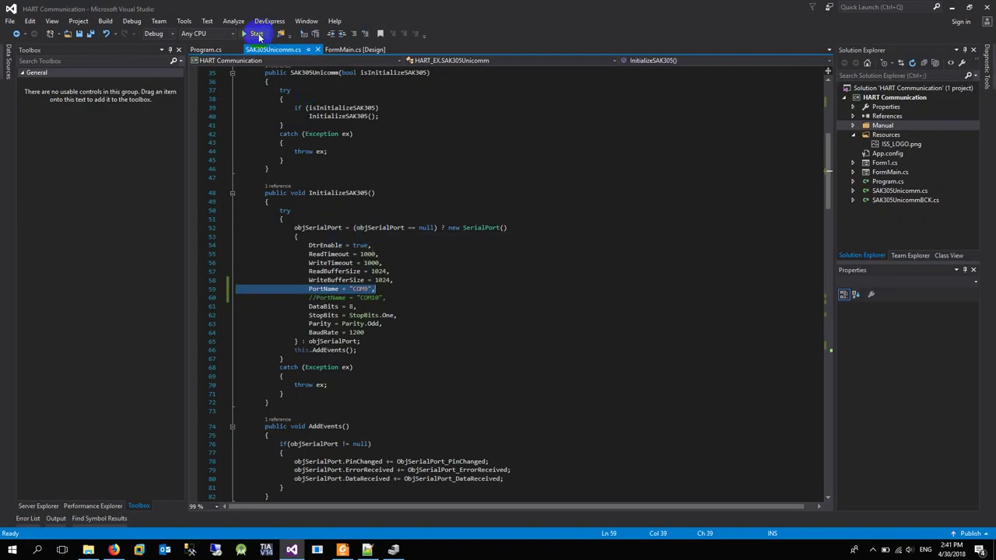
click(354, 34)
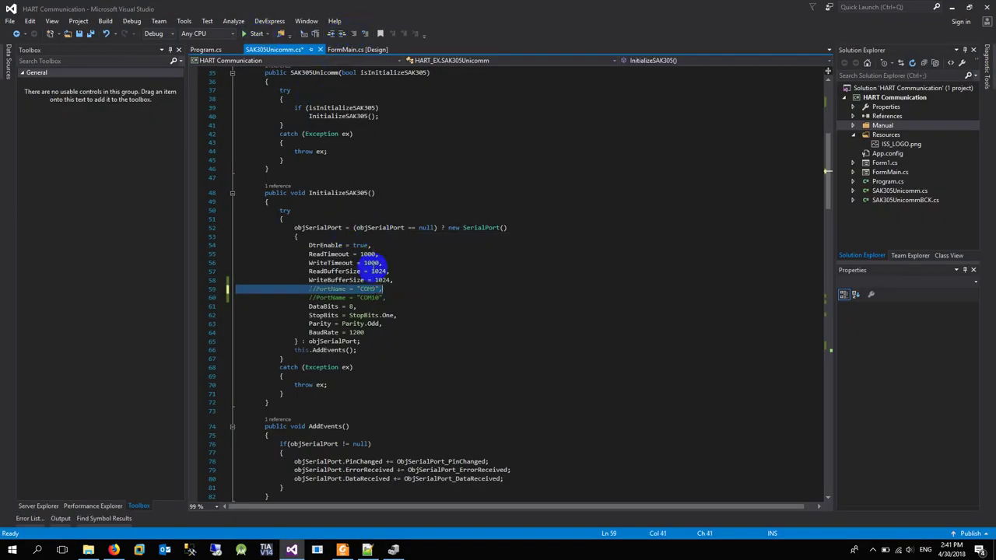
click(387, 297)
click(366, 34)
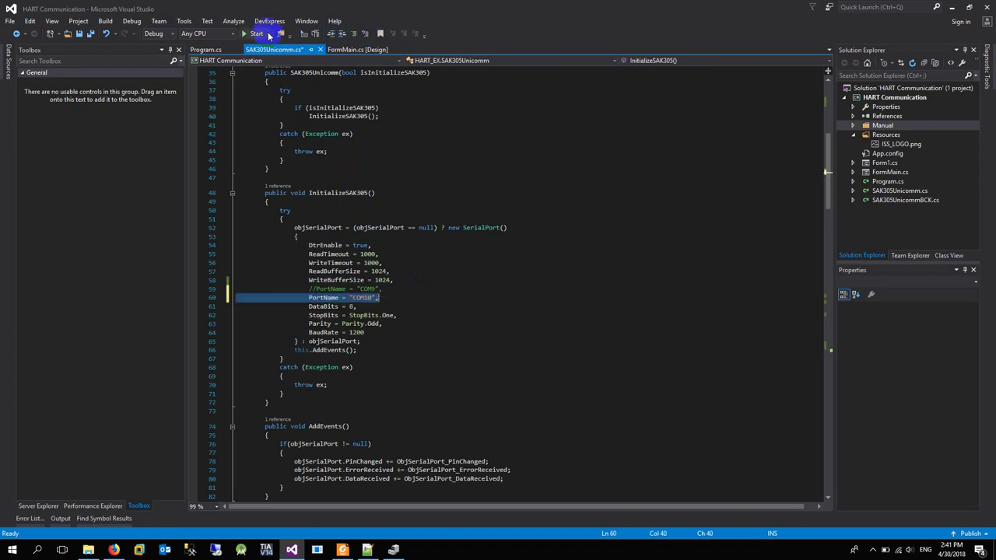
Run the HART Communication project, start reading the device, and move the HART Communications window towards the screen's centre.
click(255, 33)
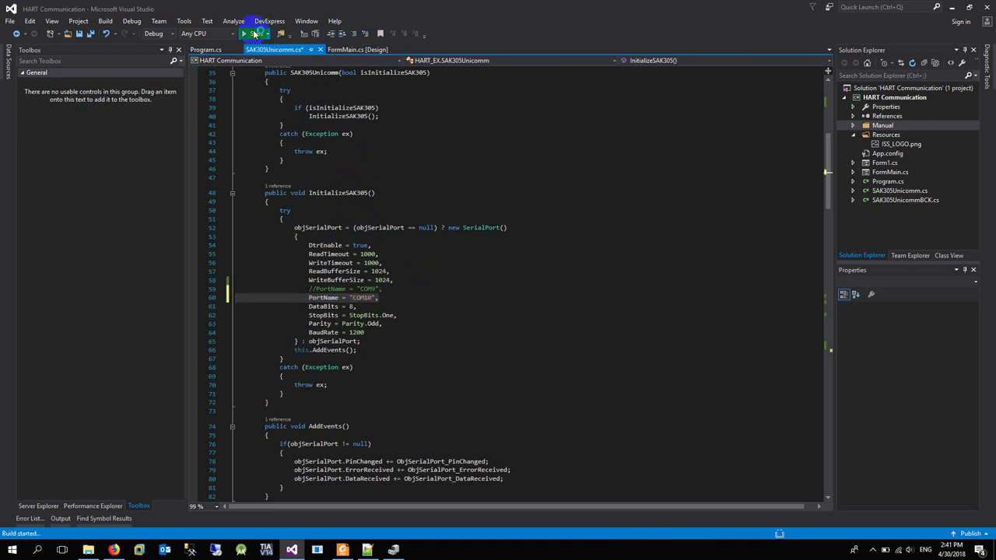
click(138, 157)
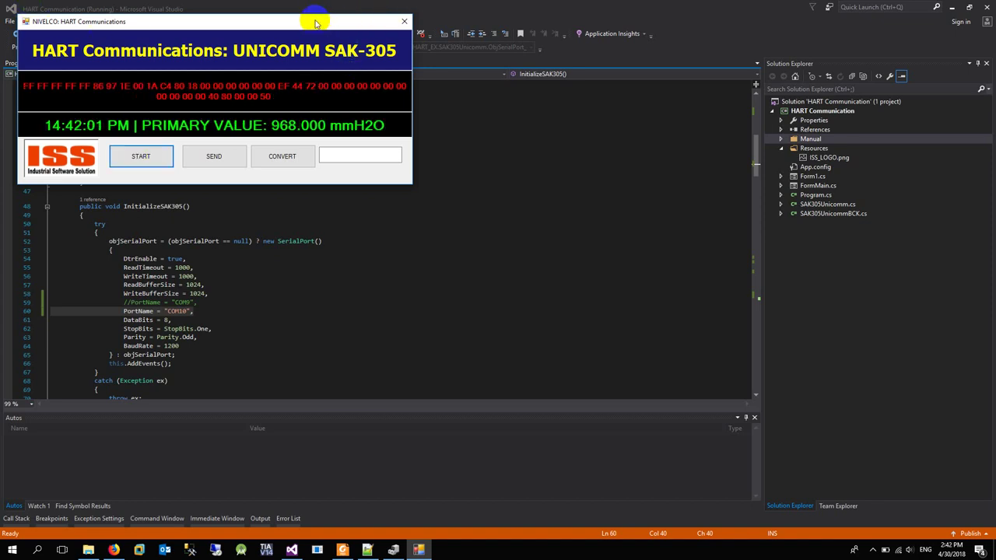
drag(315, 23, 533, 225)
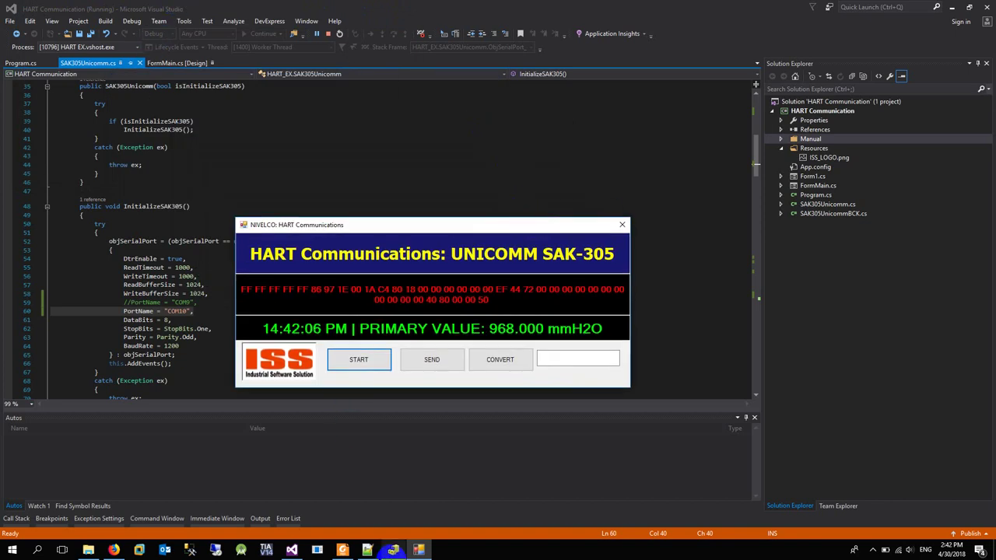
Switch to Foxit Reader and examine the wiring and RS485 modem sections of SAK-305.pdf.
click(343, 550)
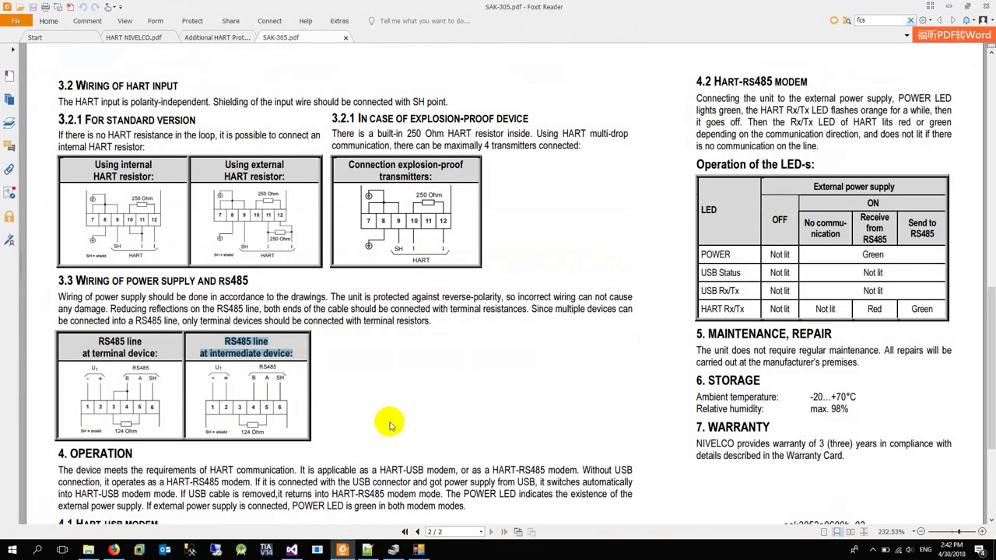
scroll(393, 420, down, 1)
scroll(393, 420, up, 1)
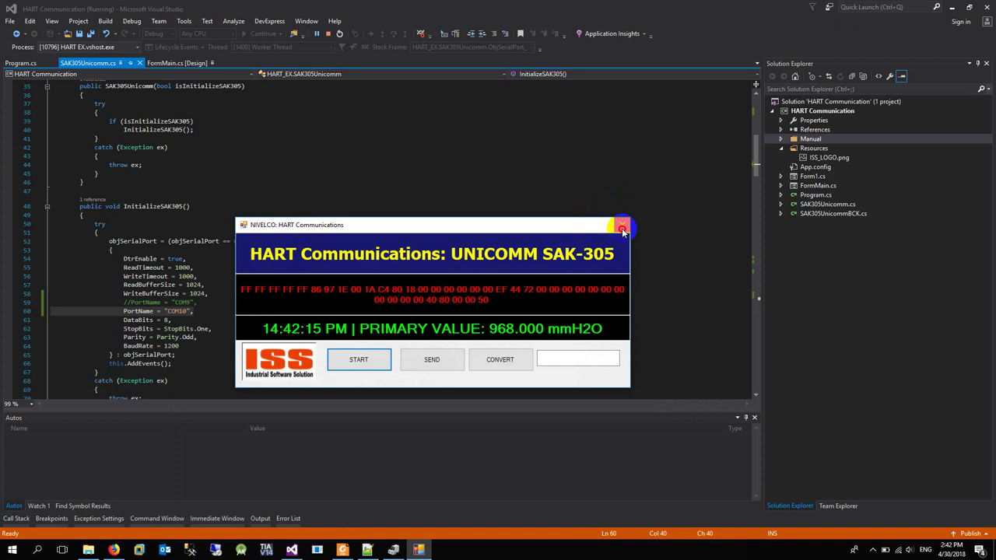
Close the running HART Communications form, comment out the COM10 PortName line and uncomment the COM9 one in InitializeSAK305.
click(622, 229)
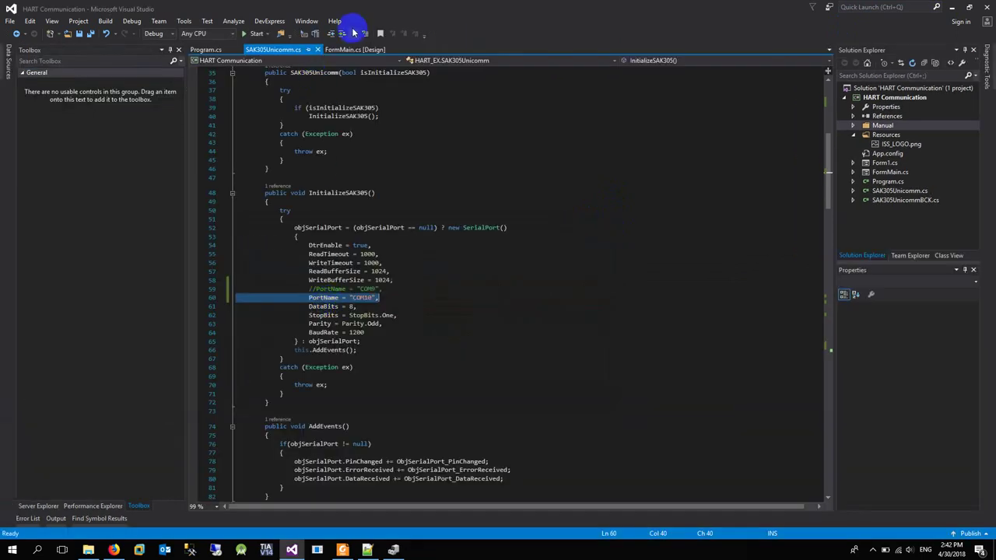
click(354, 33)
click(395, 289)
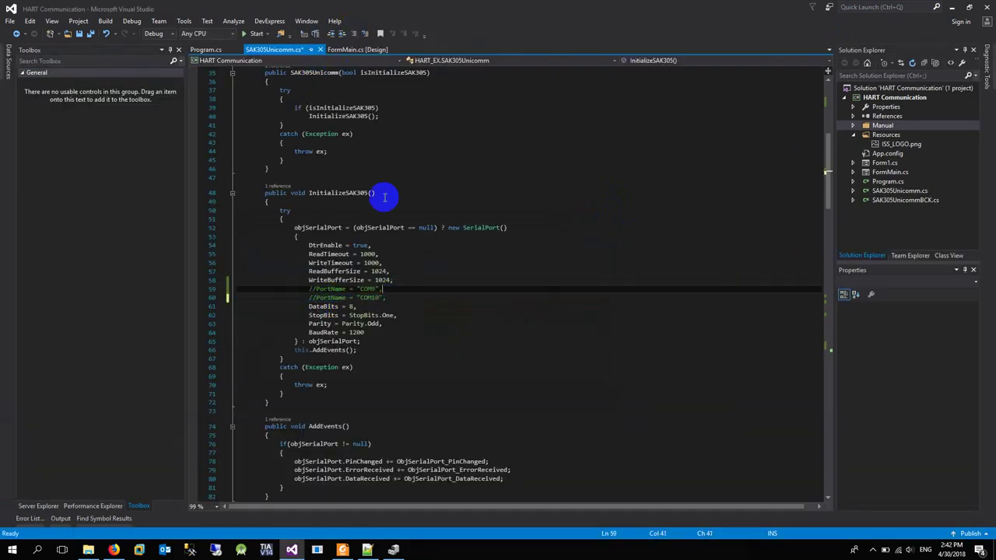
click(364, 34)
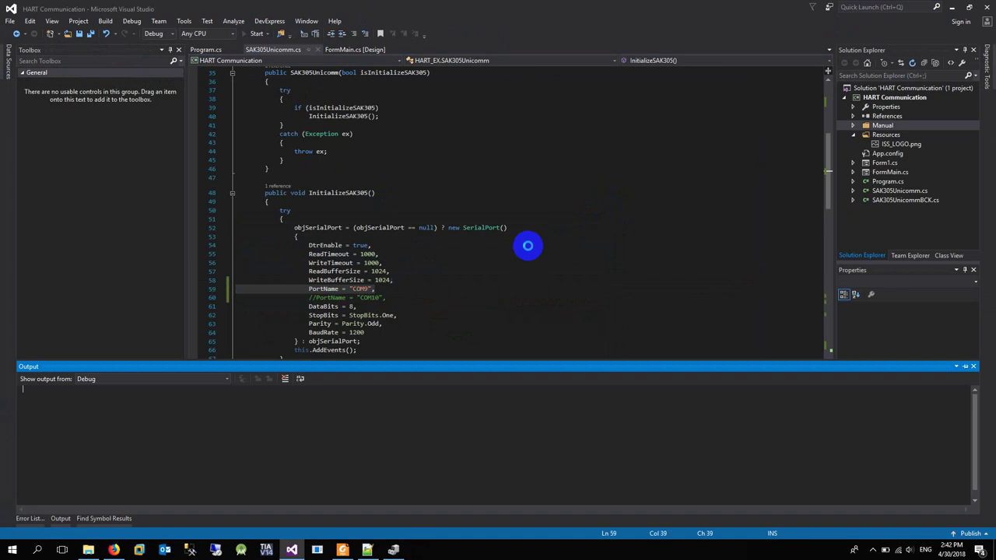